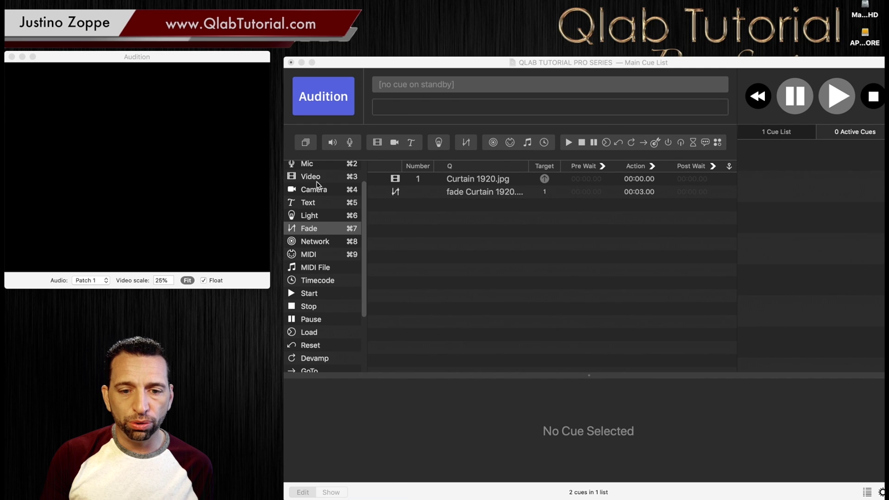
Add a Group cue above the Curtain 1920.jpg cue and name it PRE SHOW IMAGE.
scroll(318, 185, "up", 3)
left_click(308, 170)
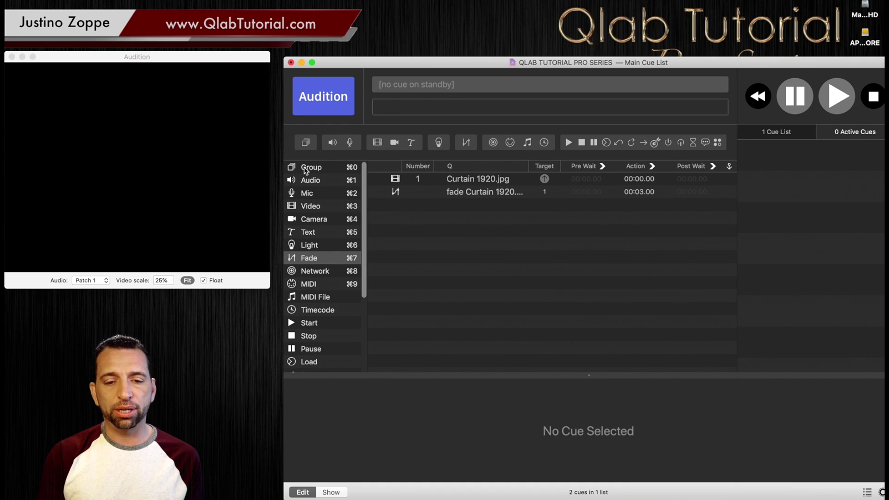
left_click(306, 170)
left_click_drag(294, 170, 446, 180)
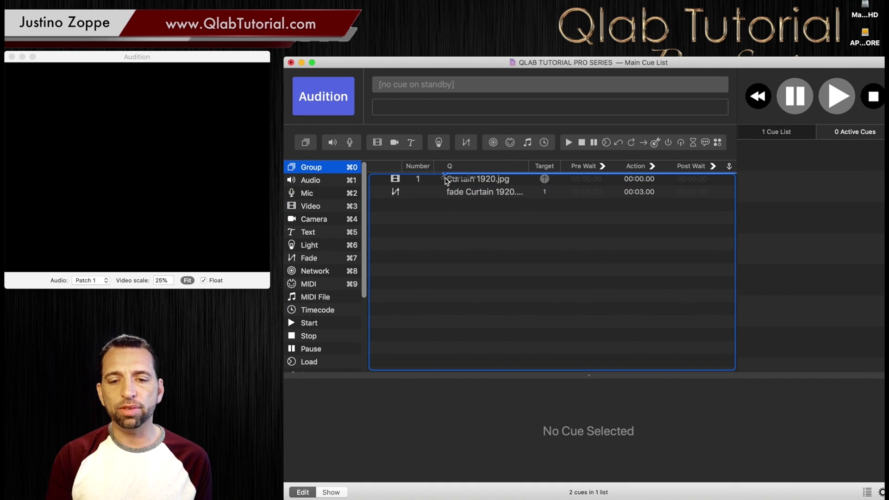
double_click(469, 181)
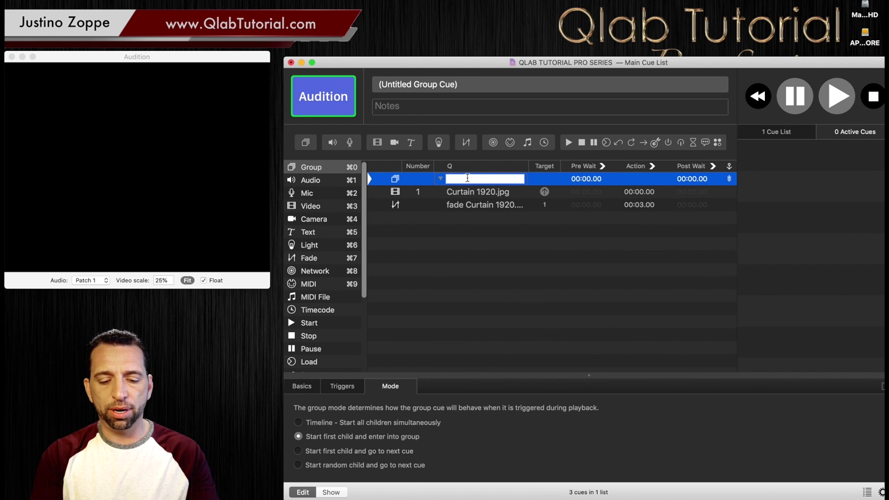
type("PRE SHOW")
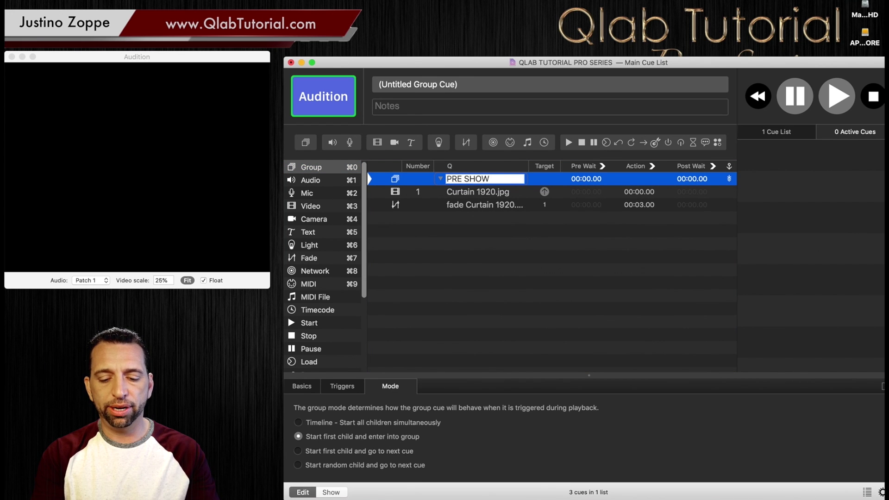
type(" IMAGE")
key("Return")
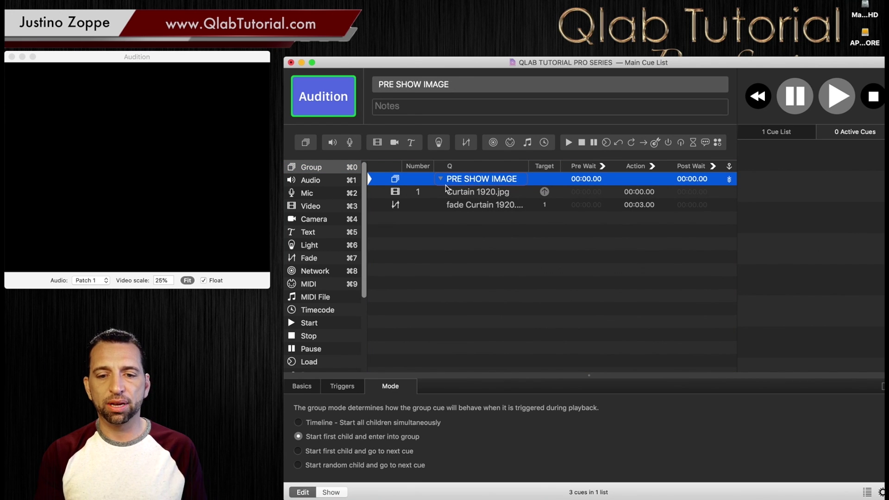
Move the Curtain 1920.jpg cue and its fade into the PRE SHOW IMAGE group and set the group mode to Timeline - Start all children simultaneously.
left_click(456, 191)
left_click(472, 189)
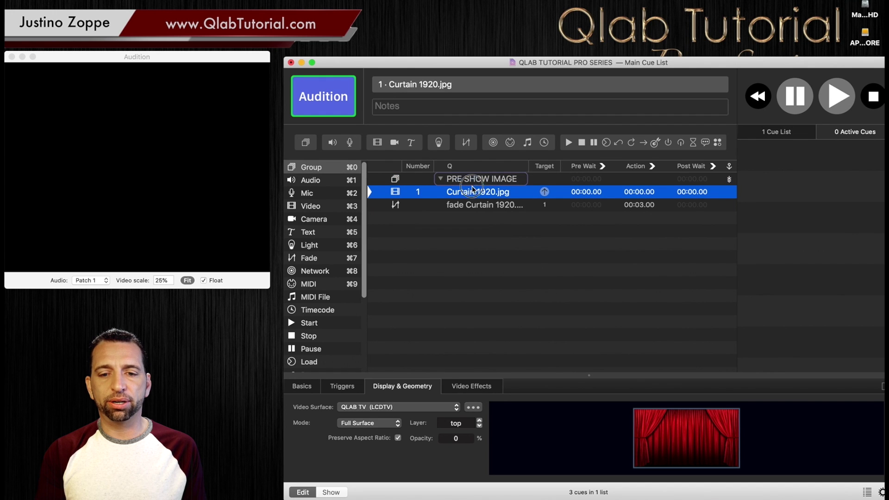
left_click_drag(472, 189, 477, 199)
left_click(469, 206)
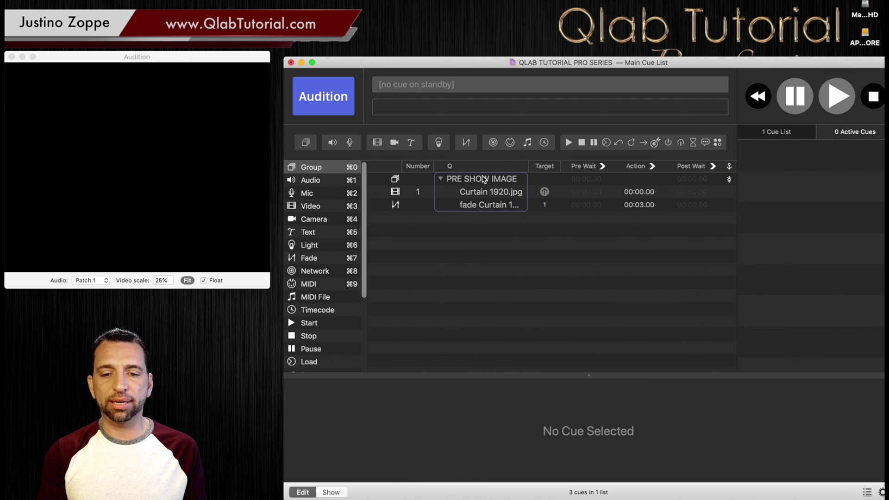
left_click(483, 180)
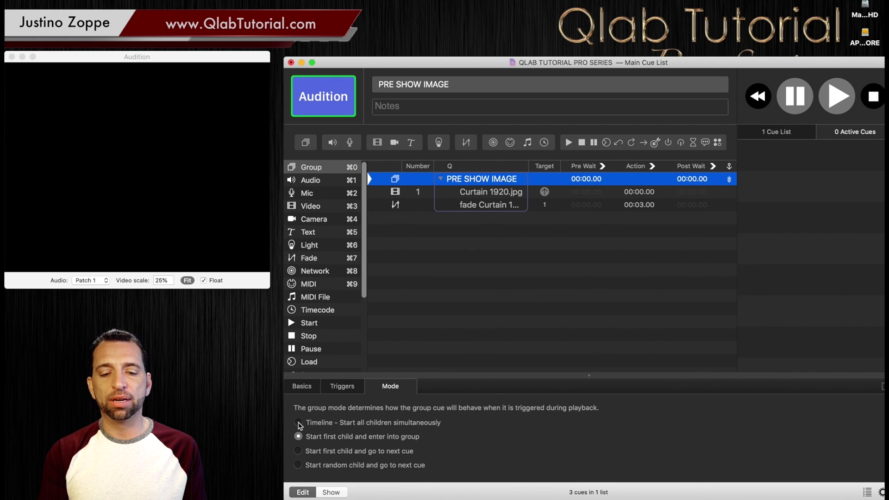
left_click(298, 422)
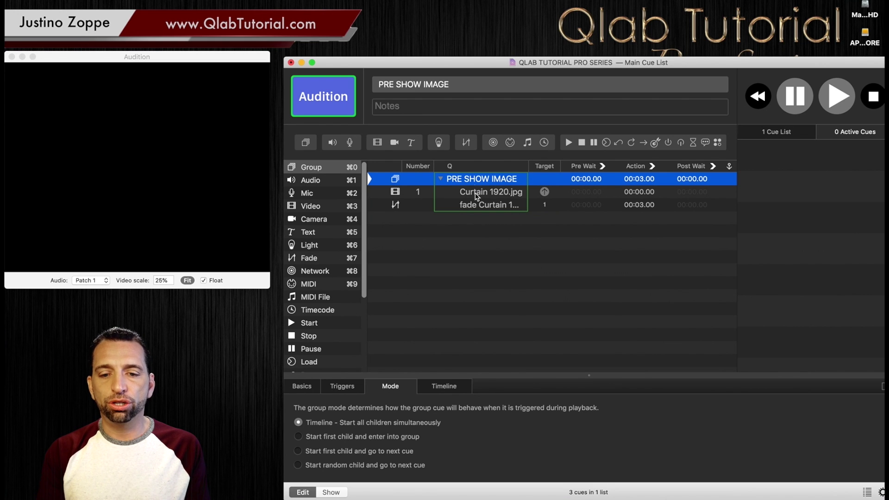
Set the target opacity of the Curtain 1920.jpg fade cue to 100%.
left_click(480, 196)
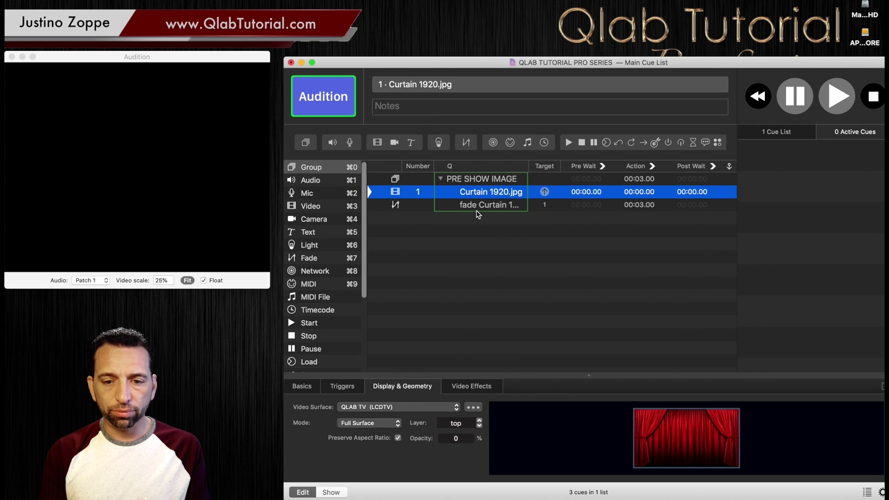
left_click(478, 209)
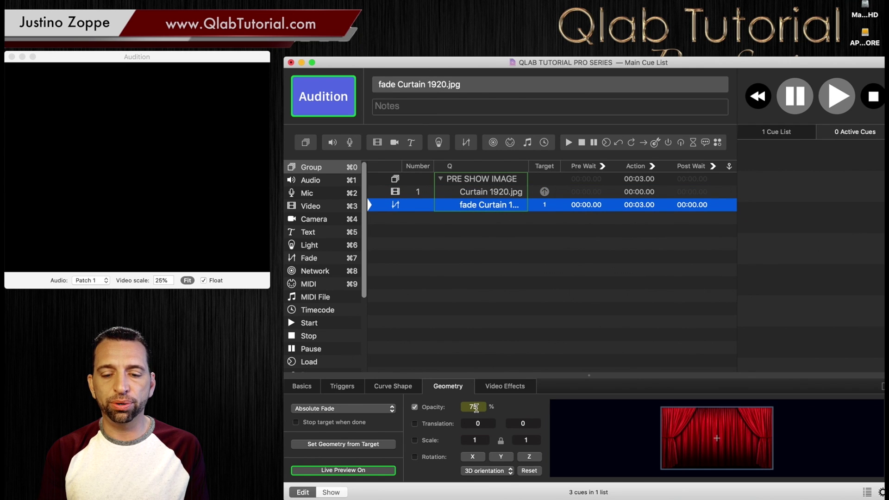
left_click(473, 406)
type("100")
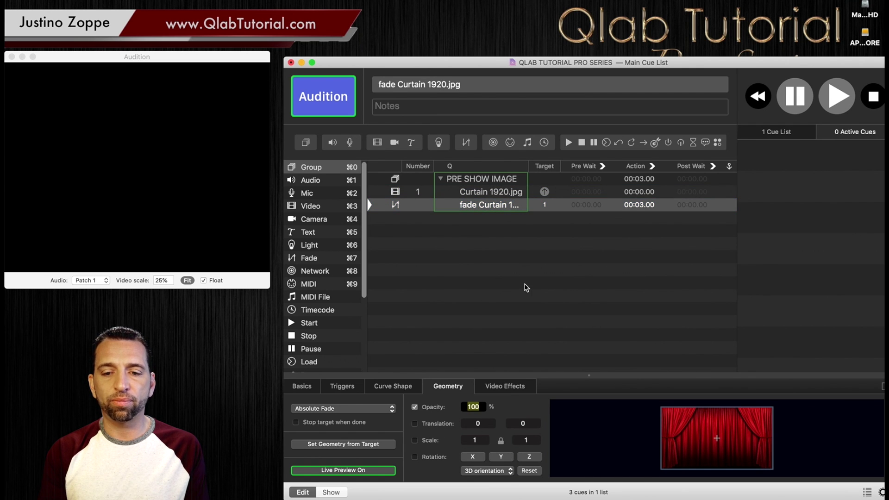
left_click(526, 287)
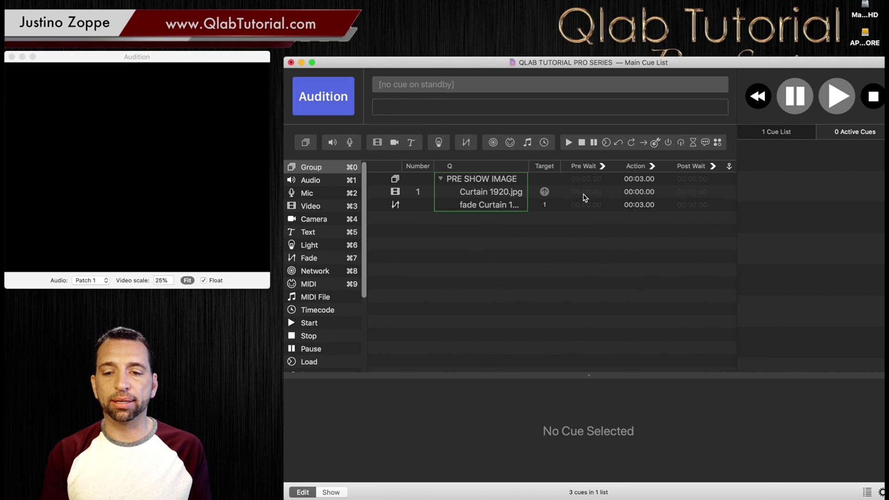
Set the action duration of the Curtain 1920.jpg fade cue to 8 seconds.
left_click(585, 193)
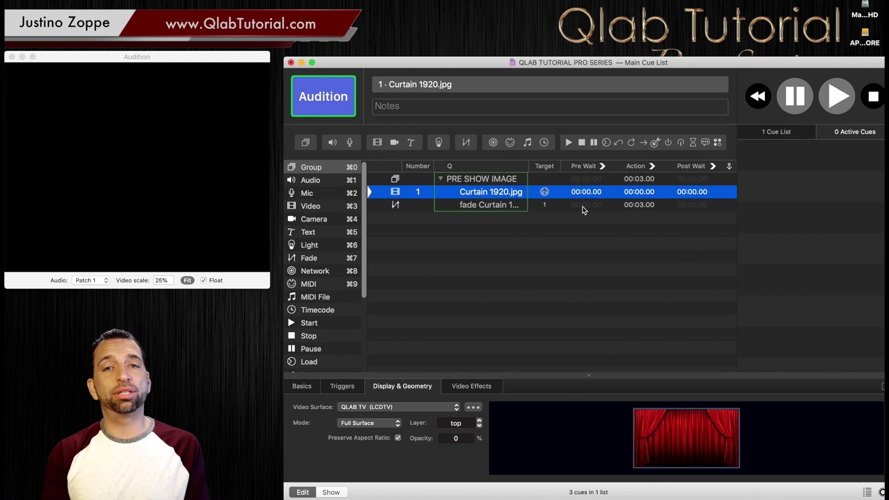
double_click(639, 205)
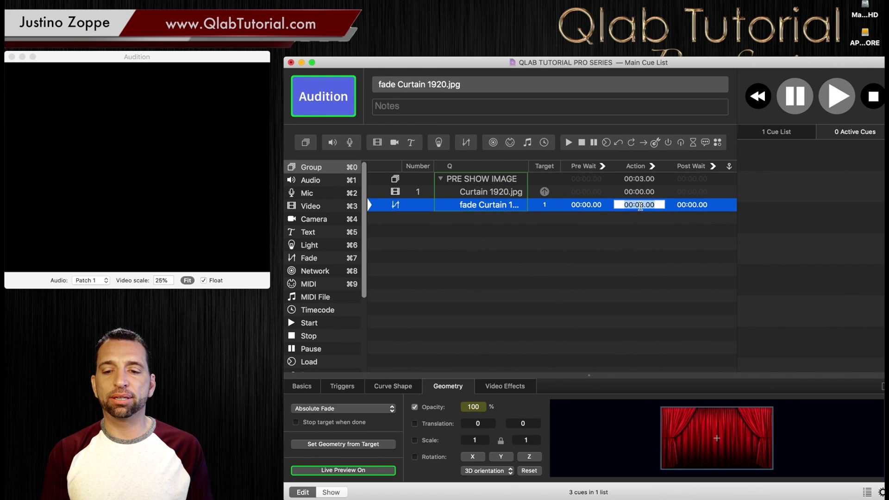
type("8")
key("Return")
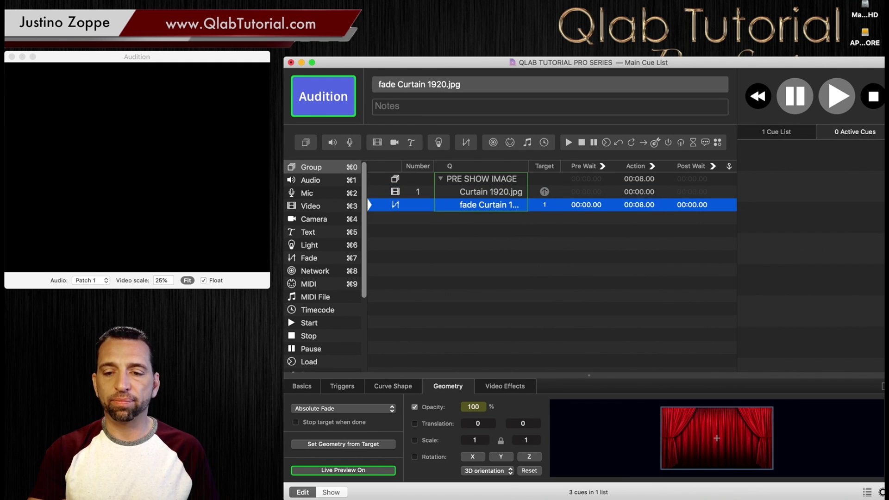
left_click(588, 221)
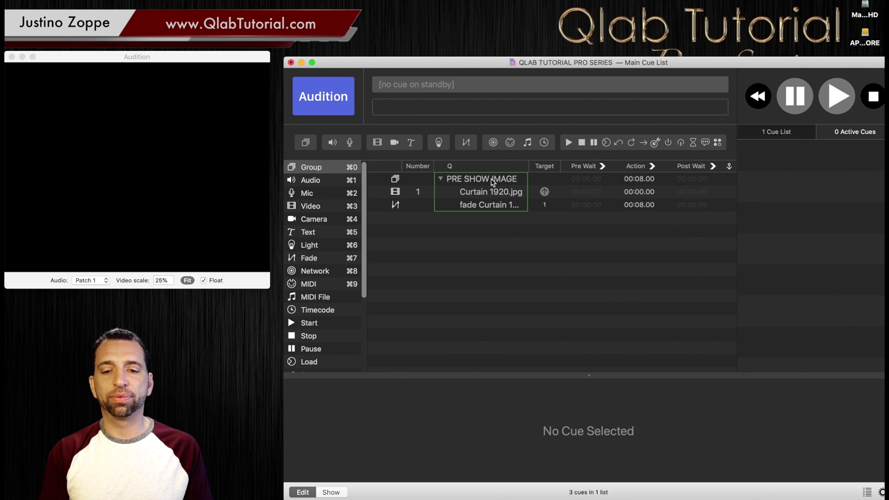
Play the PRE SHOW IMAGE group to preview the curtain fade-in, then stop all playback.
left_click(492, 182)
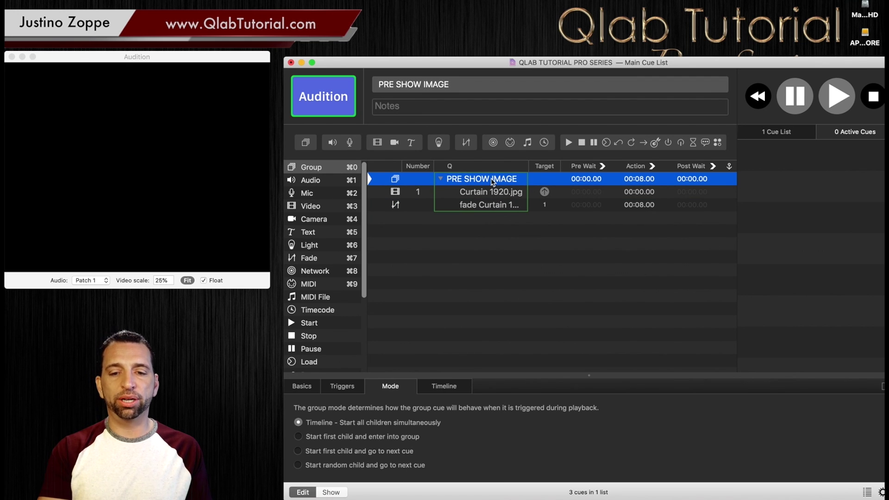
key("space")
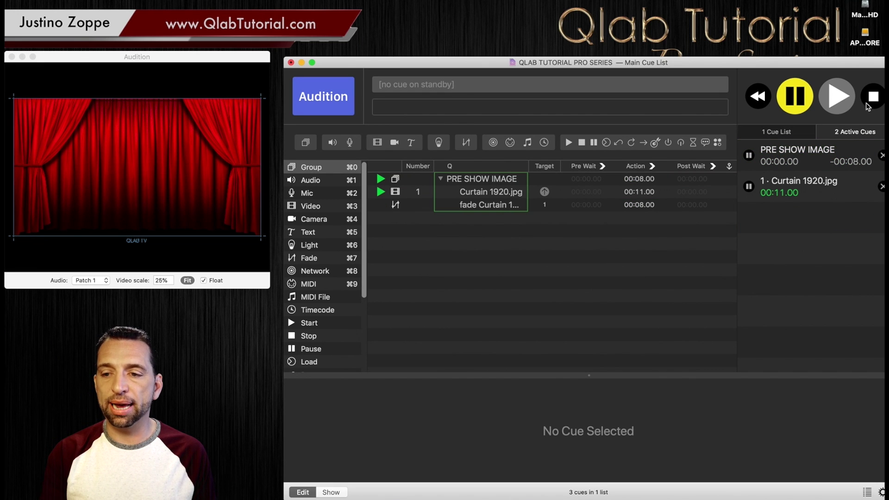
left_click(870, 105)
Add the Qlab Logo new image from the desktop's QLAB VIDEO folder as the last cue inside the PRE SHOW IMAGE group.
left_click_drag(802, 67, 694, 111)
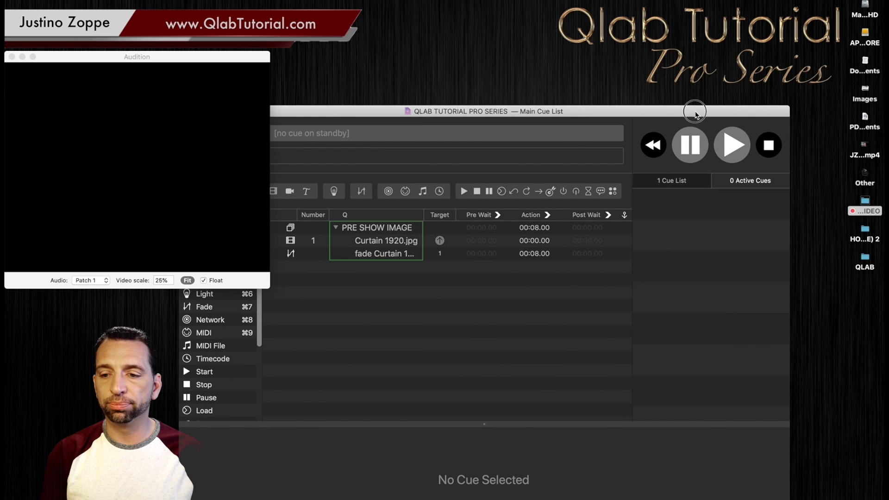
double_click(865, 204)
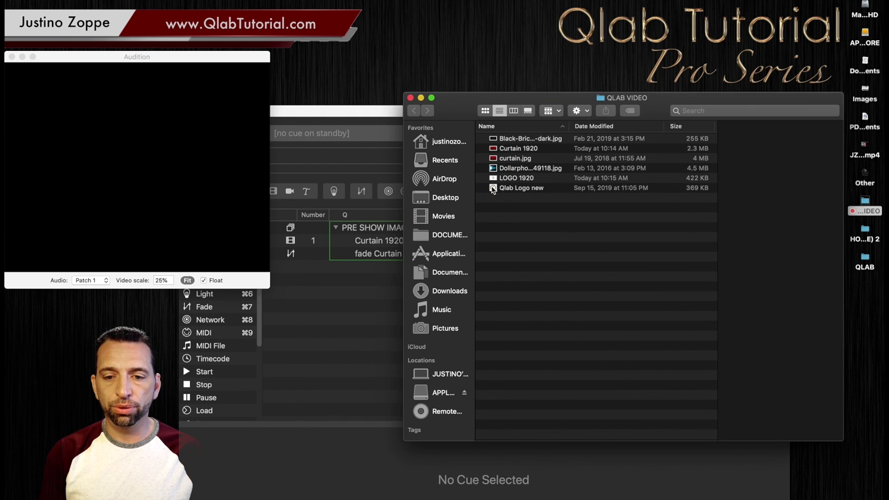
left_click(493, 188)
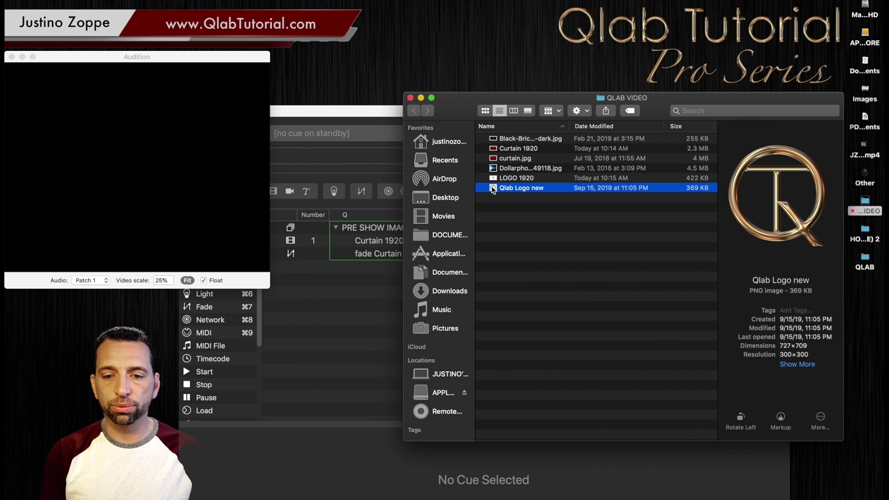
left_click_drag(493, 187, 372, 303)
left_click(372, 318)
left_click_drag(376, 112, 490, 73)
mouse_move(472, 230)
left_mouse_down()
mouse_move(482, 218)
mouse_move(485, 226)
left_mouse_up()
left_click(486, 228)
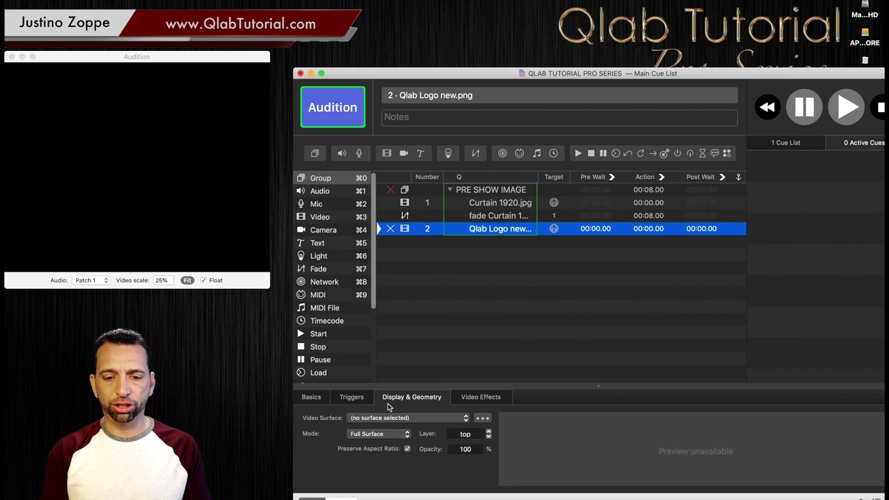
Assign the Qlab Logo new.png cue to the QLAB TV (LCDTV) video surface with Custom Geometry mode.
left_click(386, 419)
left_click(384, 428)
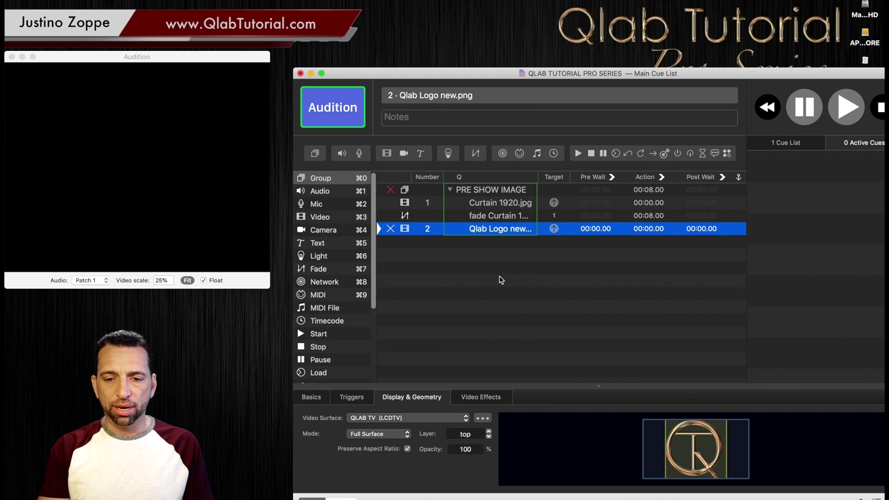
left_click(388, 435)
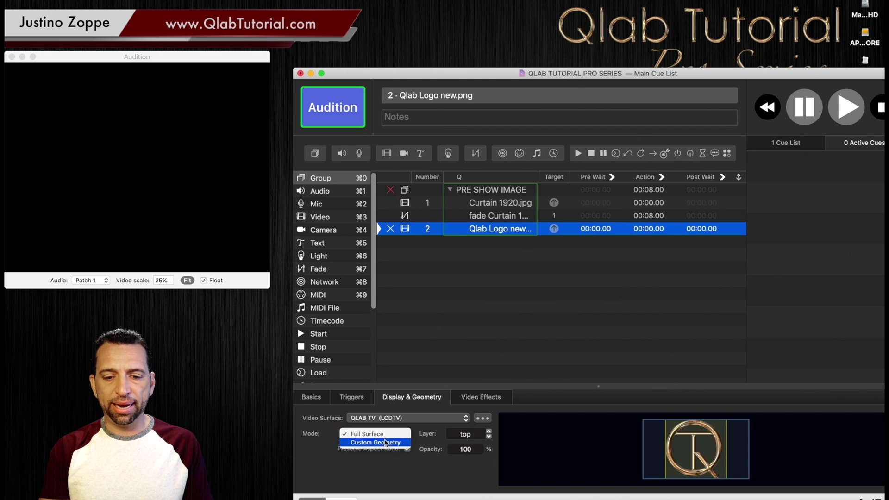
left_click(385, 444)
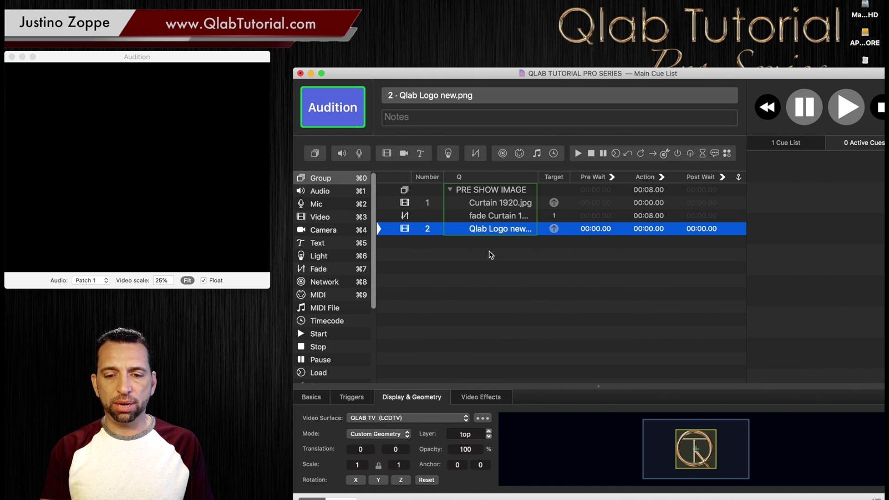
Add a Fade cue targeting Qlab Logo new.png at the end of the group and enable its opacity fade at 100%.
left_click_drag(315, 272, 494, 242)
left_click(495, 233)
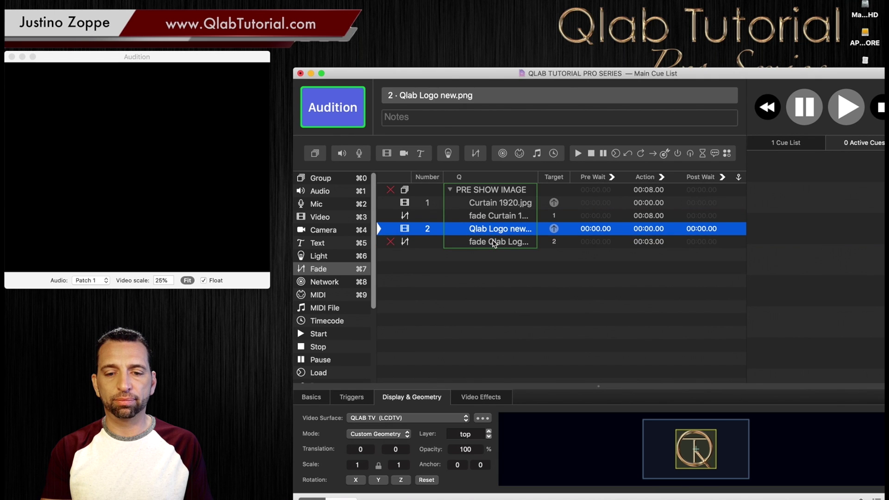
left_click(493, 242)
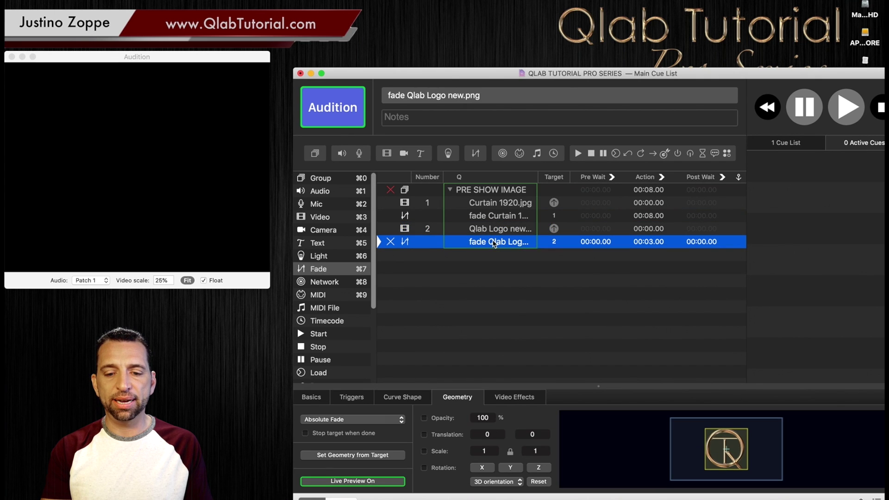
left_click(482, 417)
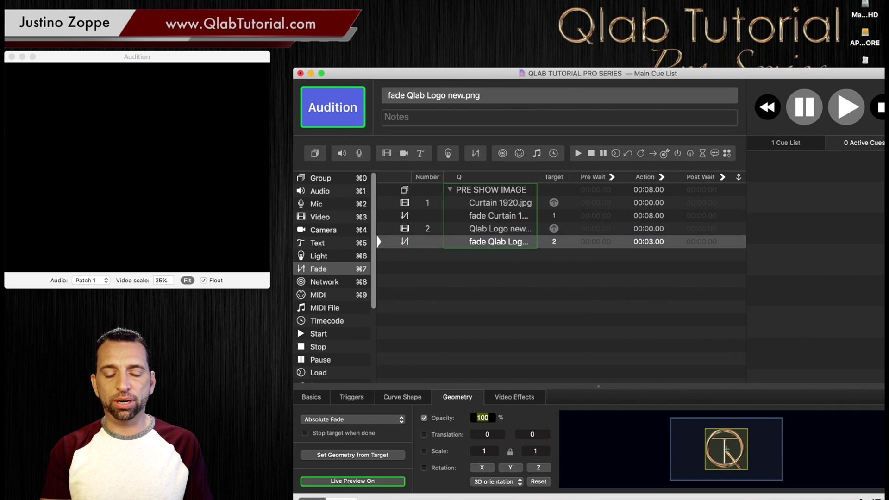
left_click(490, 362)
Set the pre-wait of the Qlab Logo new.png fade cue to 8 seconds.
left_click(488, 229)
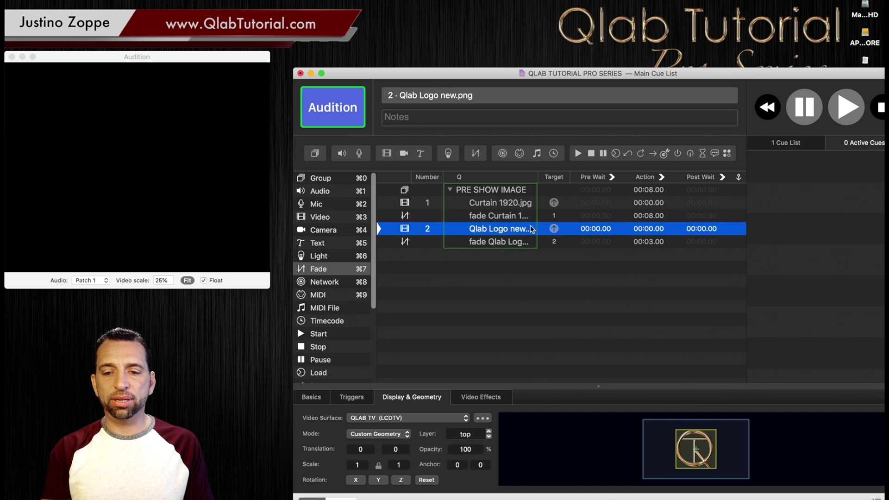
double_click(596, 228)
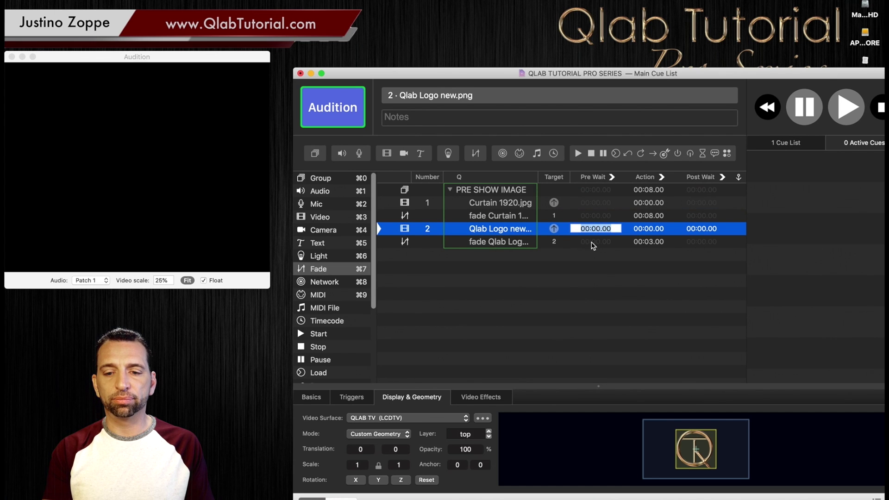
left_click(592, 245)
double_click(599, 242)
left_click(600, 242)
key("BackSpace")
key("BackSpace")
key("BackSpace")
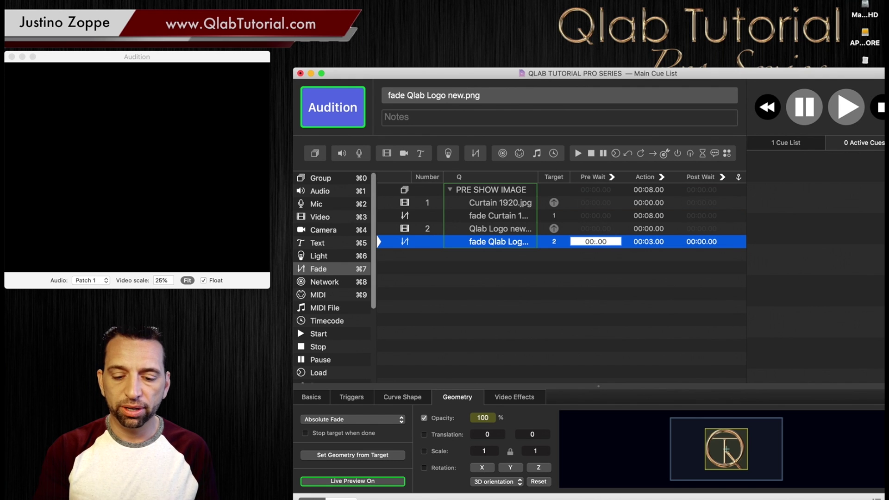
type("08")
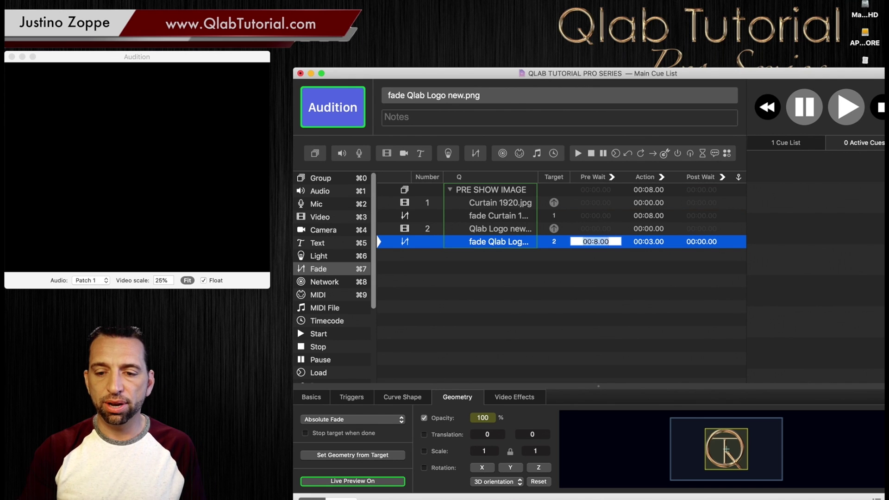
key("Return")
Set the action duration of the Qlab Logo new.png fade cue to 8 seconds.
double_click(650, 242)
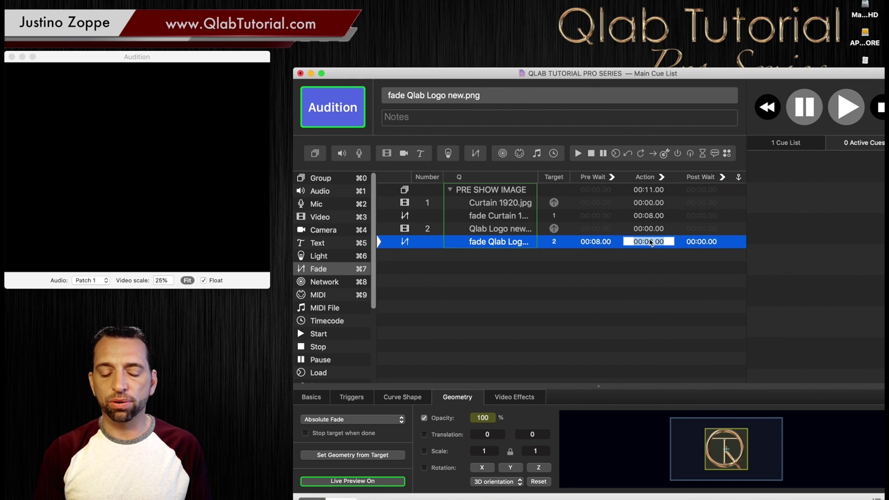
type("8")
key("Return")
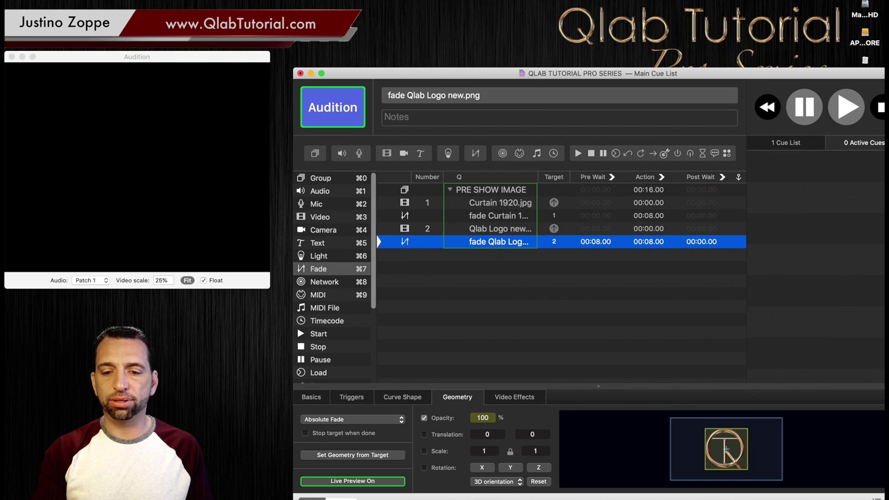
Play the PRE SHOW IMAGE group to preview its fades, and stop playback.
left_click(501, 191)
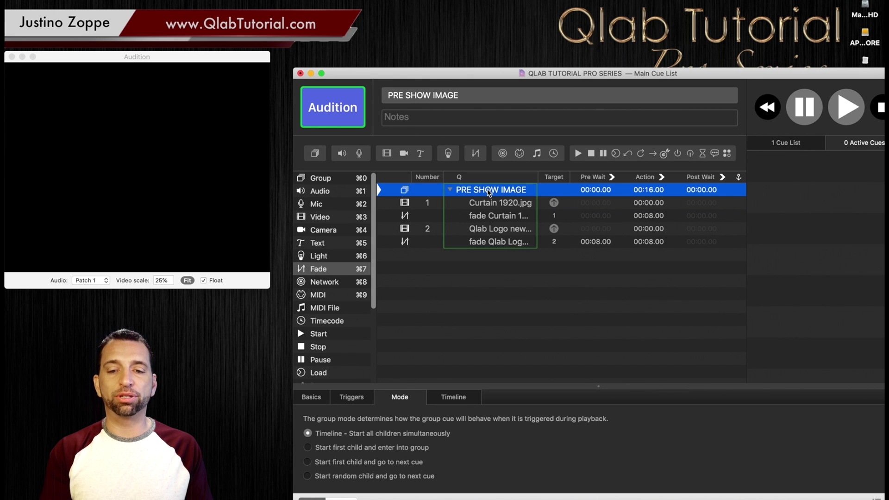
key("space")
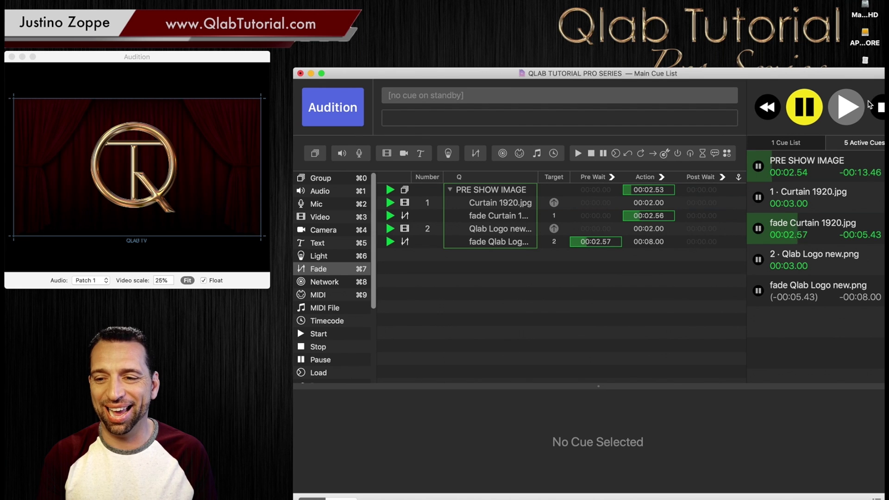
key("Escape")
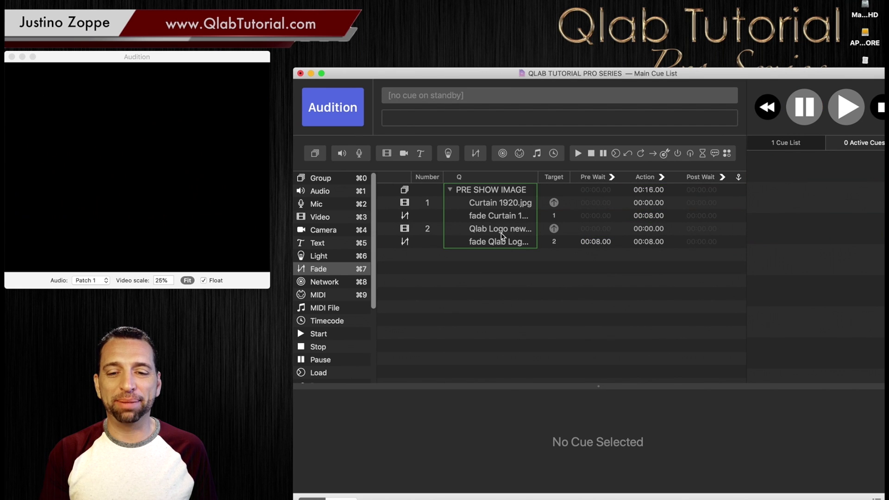
Set the opacity of the Qlab Logo new.png video cue to 0%.
left_click(502, 232)
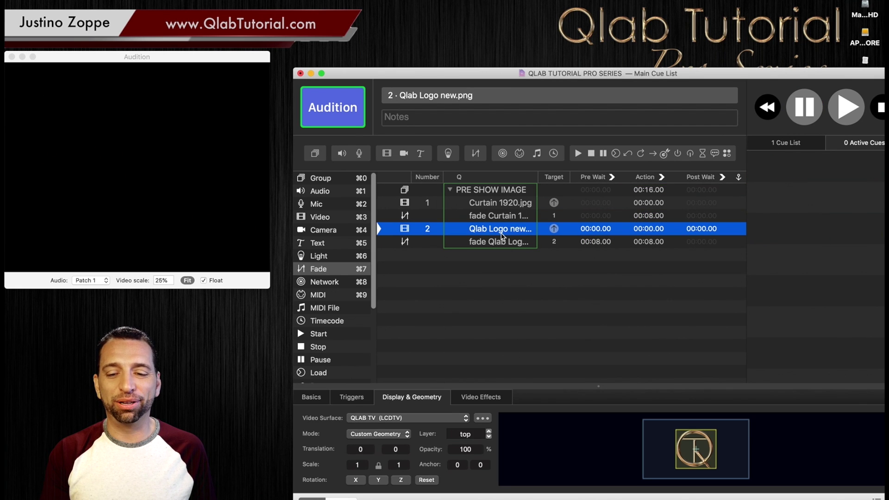
double_click(467, 450)
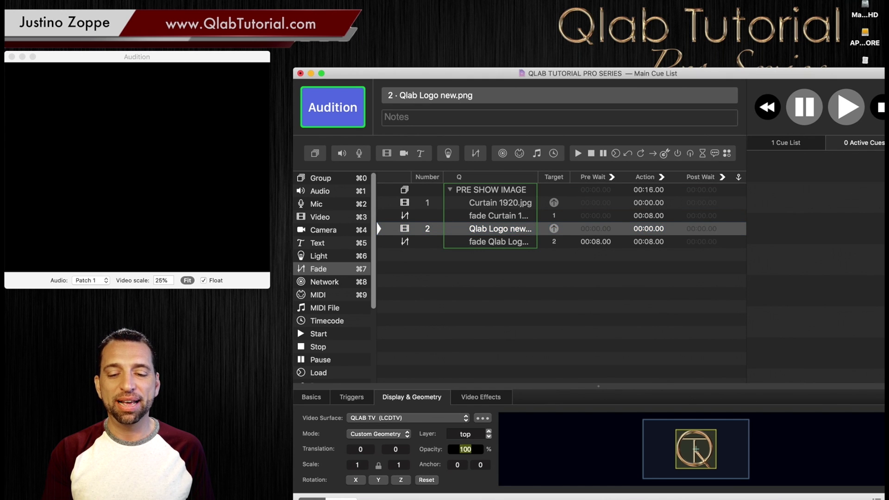
type("0")
left_click(501, 313)
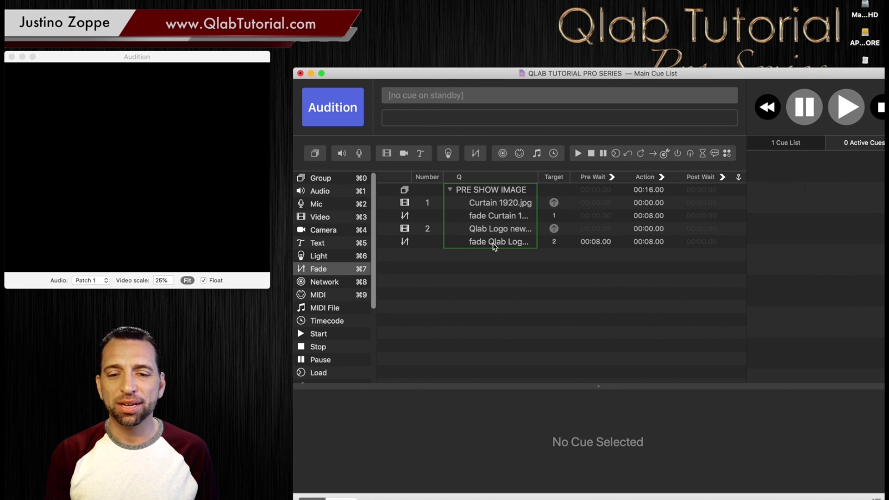
Play the PRE SHOW IMAGE group again to check the timed fades, and move the main window up beside the Audition window.
left_click(499, 193)
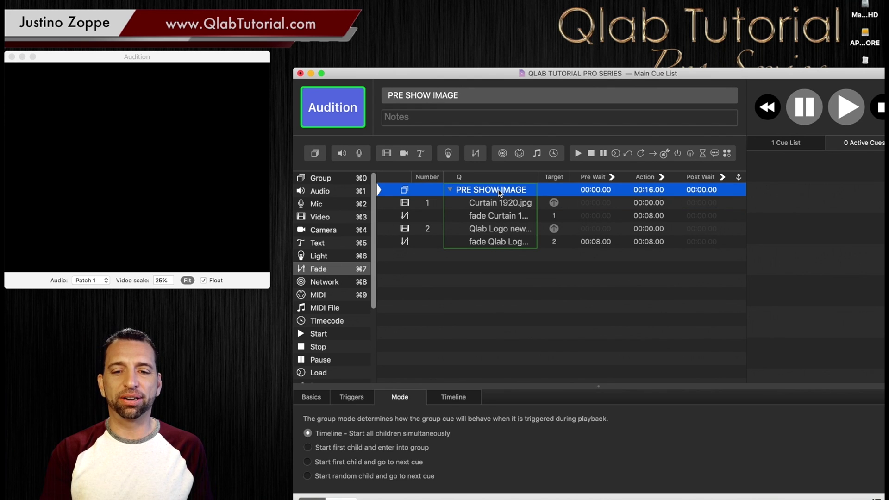
key("space")
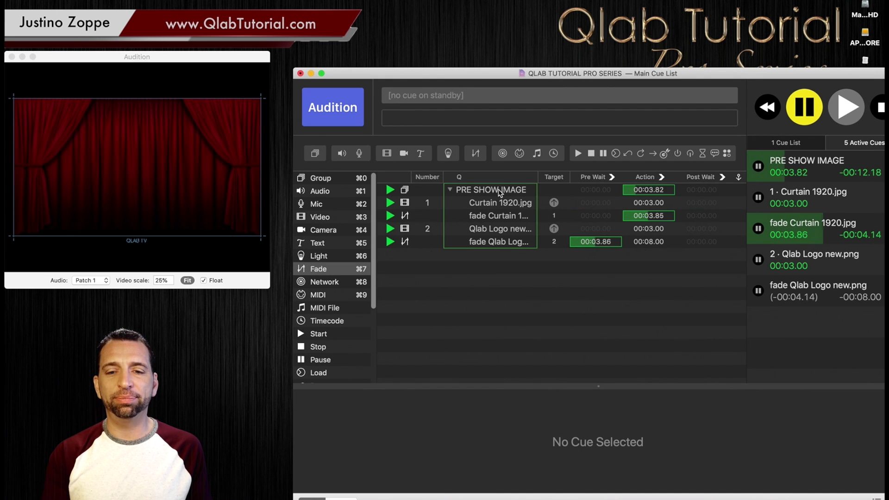
left_click_drag(497, 77, 482, 59)
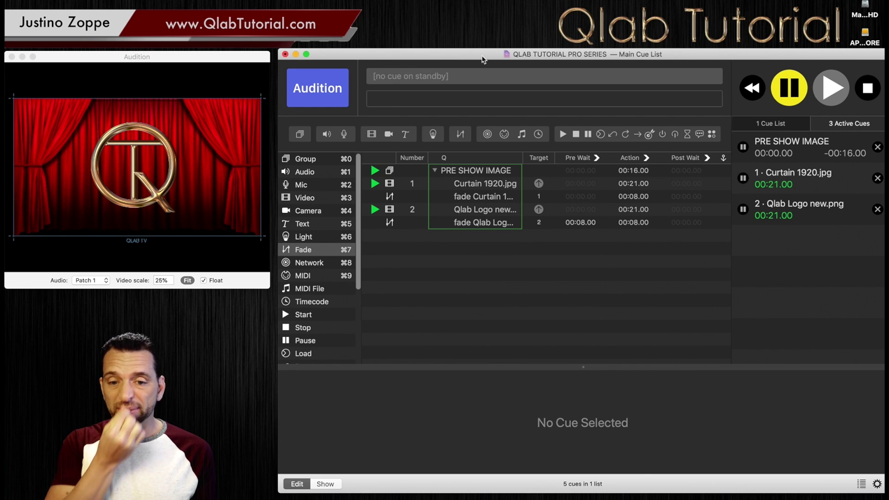
Shift the Qlab Logo new.png fade's horizontal translation to about 48.8 and the logo video cue's translation to about 43.6, 41.7.
left_click(472, 224)
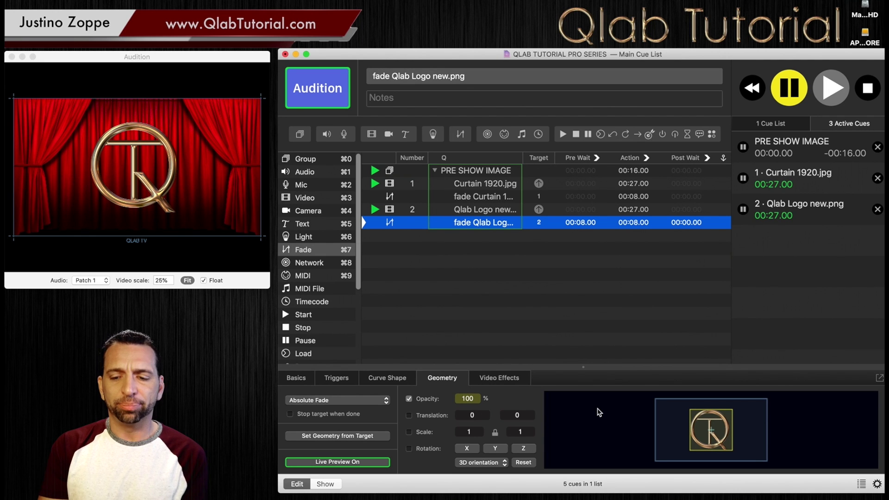
left_click_drag(599, 411, 601, 411)
left_click(491, 211)
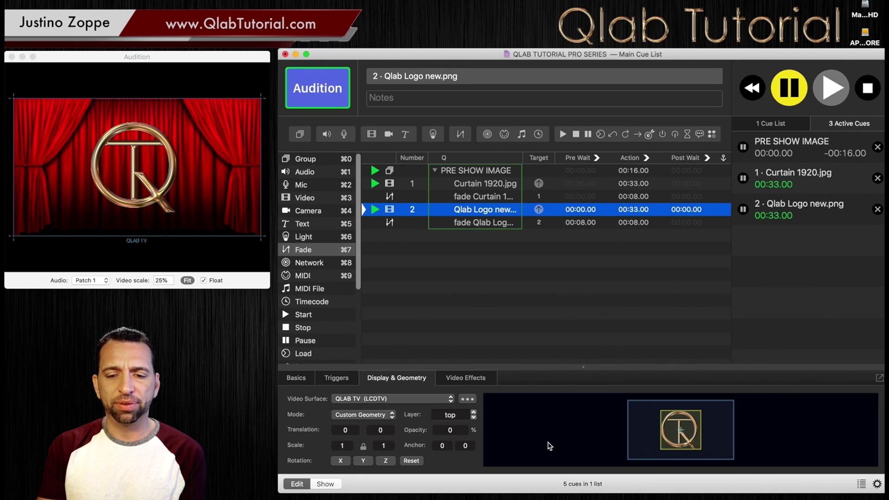
left_click_drag(549, 434, 553, 435)
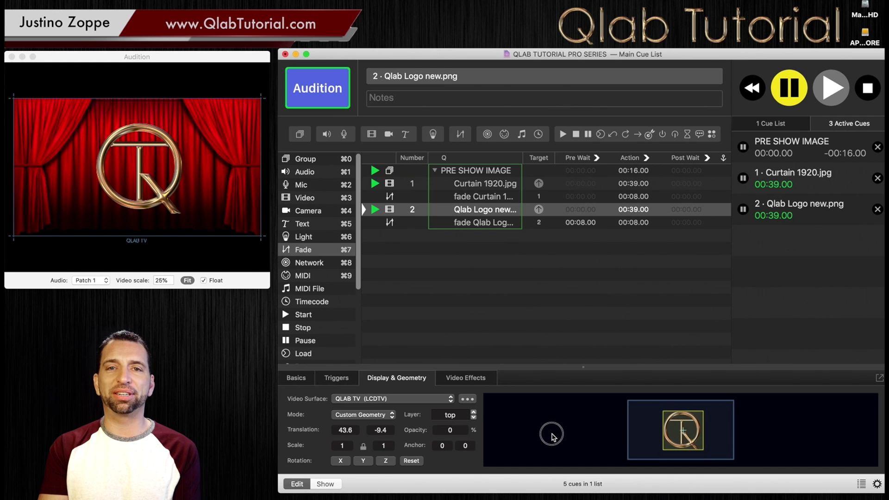
left_click_drag(552, 437, 553, 434)
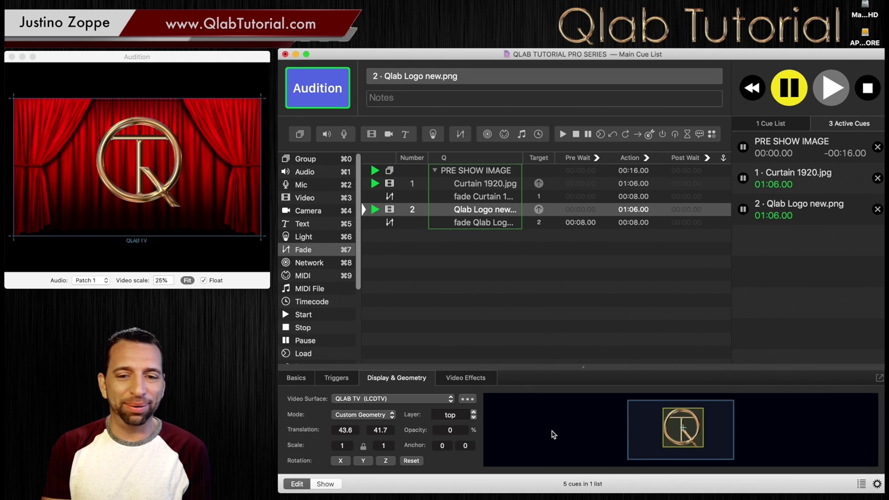
Reselect the Qlab Logo new.png cue and stop all running cues with Panic All.
left_click(536, 292)
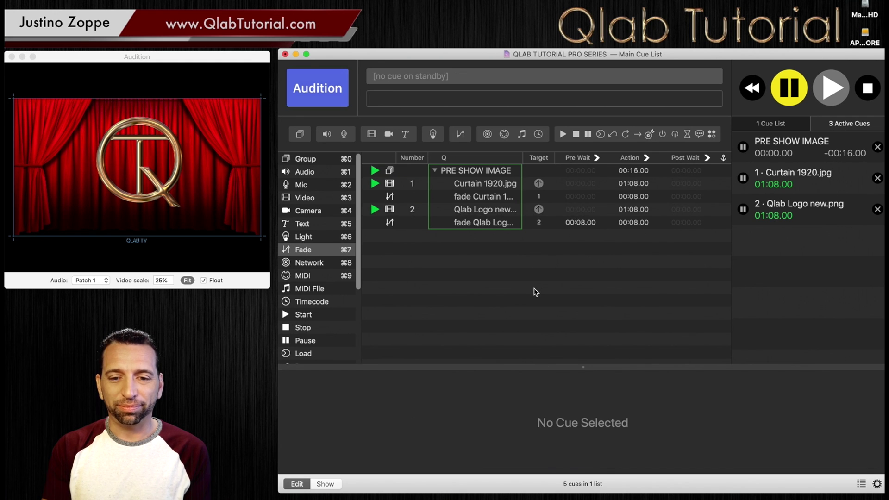
left_click(484, 211)
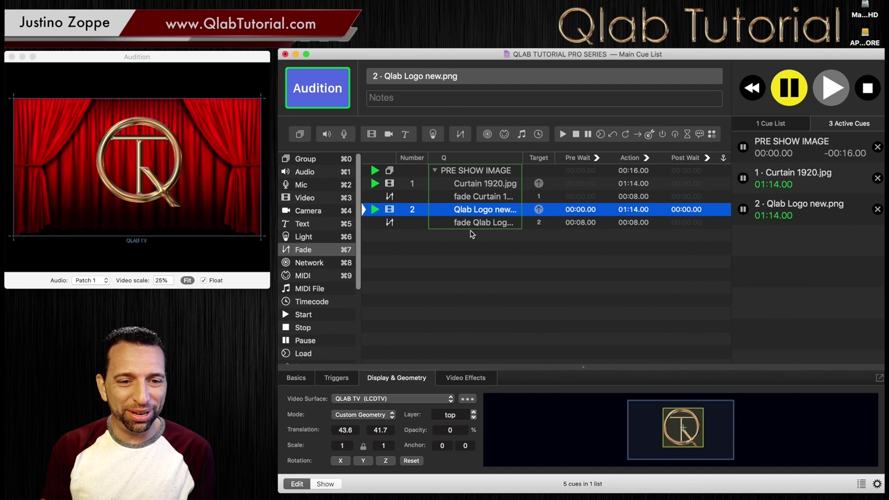
left_click(869, 88)
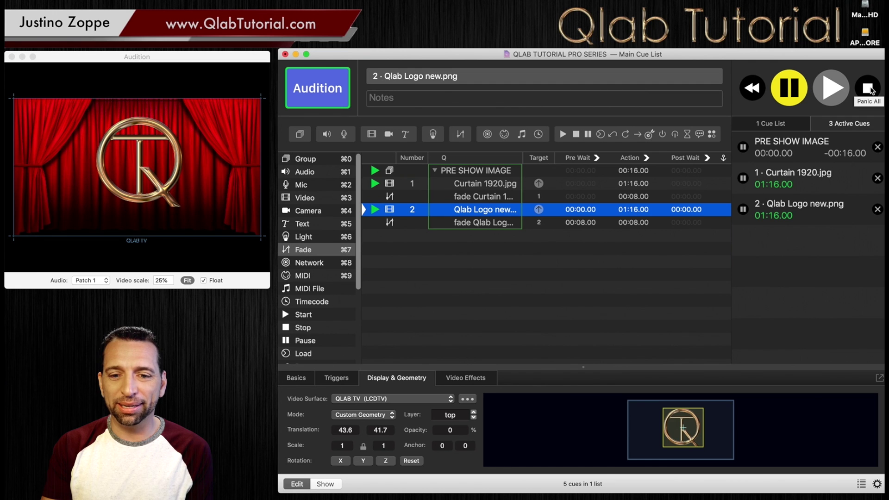
Set the pre-wait of the Qlab Logo new.png fade cue to 9 seconds.
left_click(480, 224)
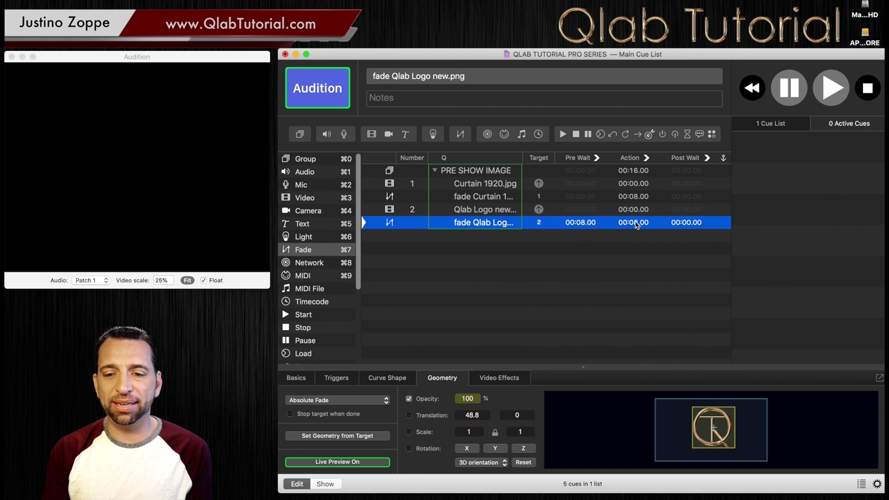
double_click(580, 222)
type("9")
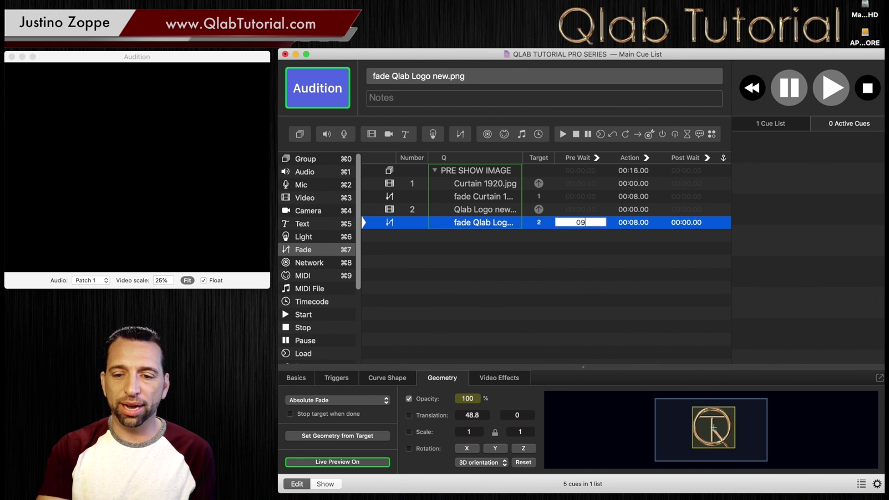
key("Return")
Set the Qlab Logo new.png fade cue's pre-wait to 0 and its action duration to 20 seconds.
double_click(590, 223)
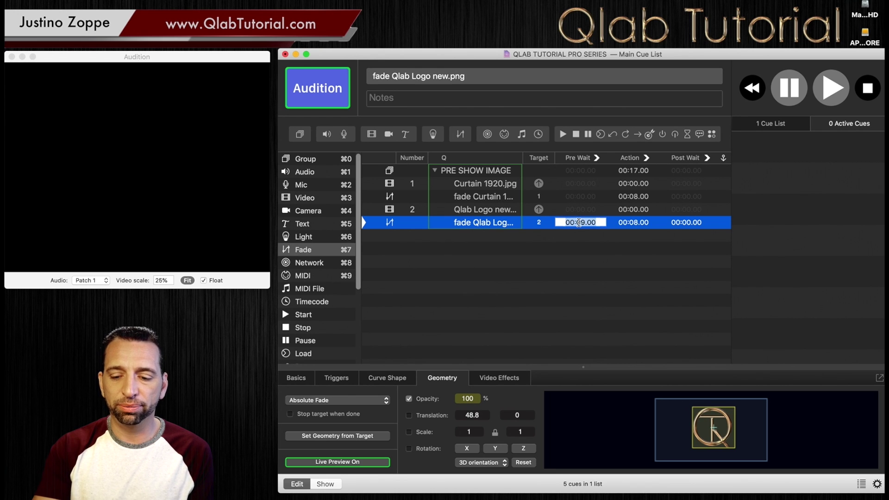
type("0")
key("Return")
double_click(634, 223)
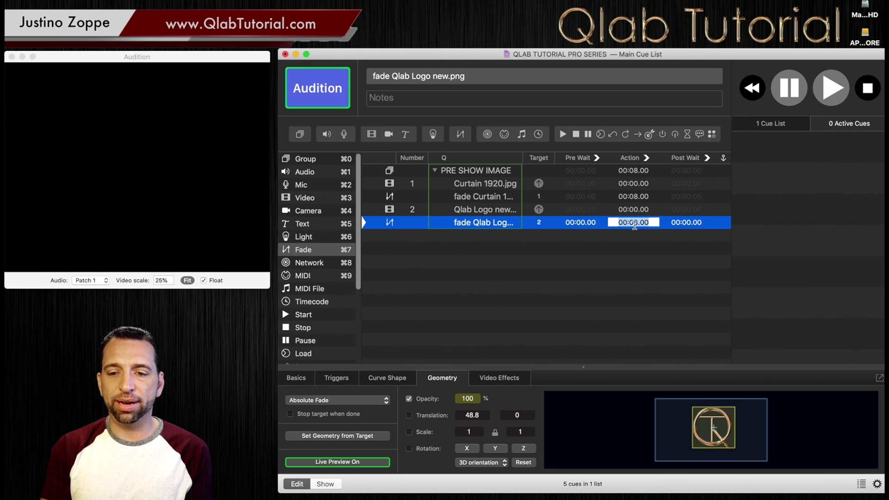
type("20")
key("Return")
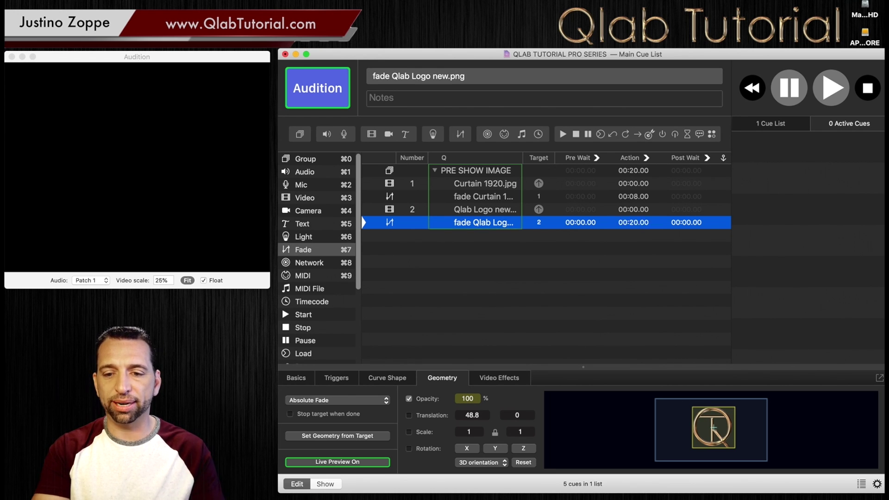
Play the PRE SHOW IMAGE group to preview the curtain and logo fading in simultaneously.
left_click(499, 171)
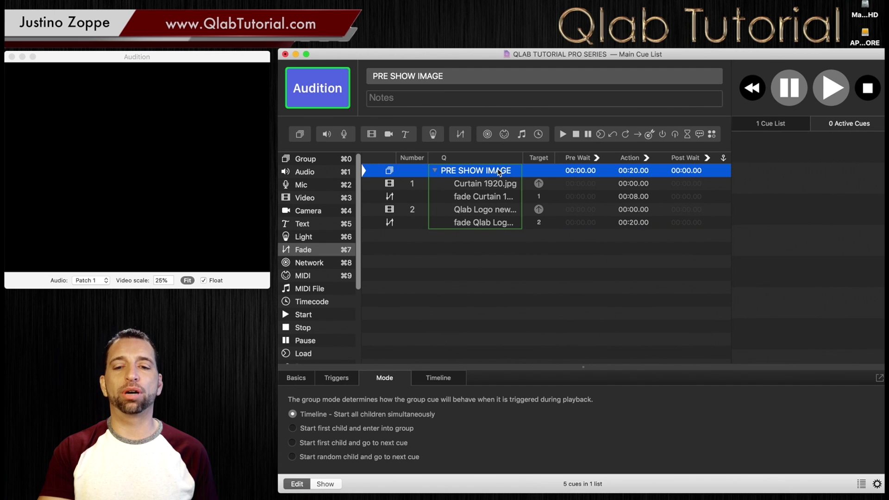
key("space")
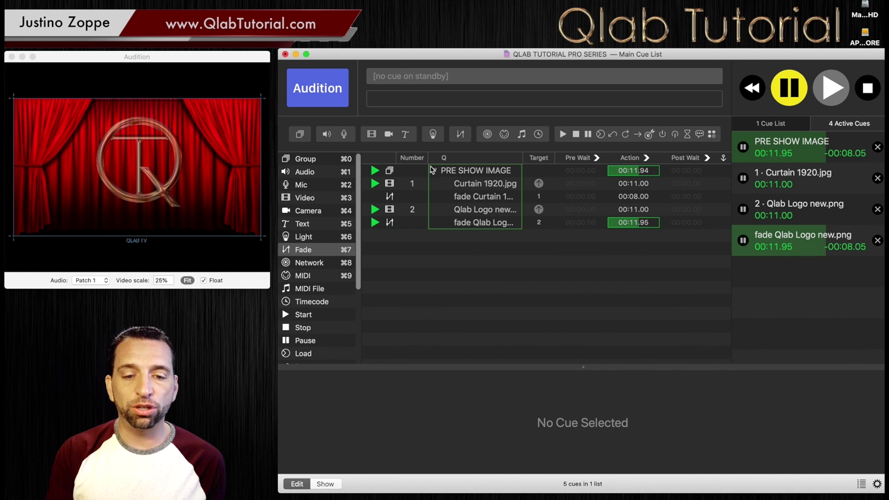
Add a new Group cue below the PRE SHOW IMAGE group and name it FADE OUT GROUP.
left_click(295, 160)
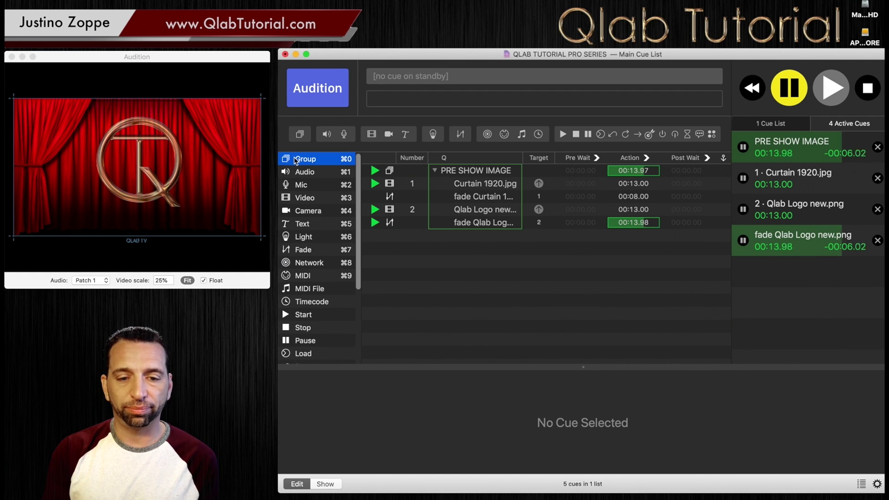
left_click_drag(295, 159, 462, 263)
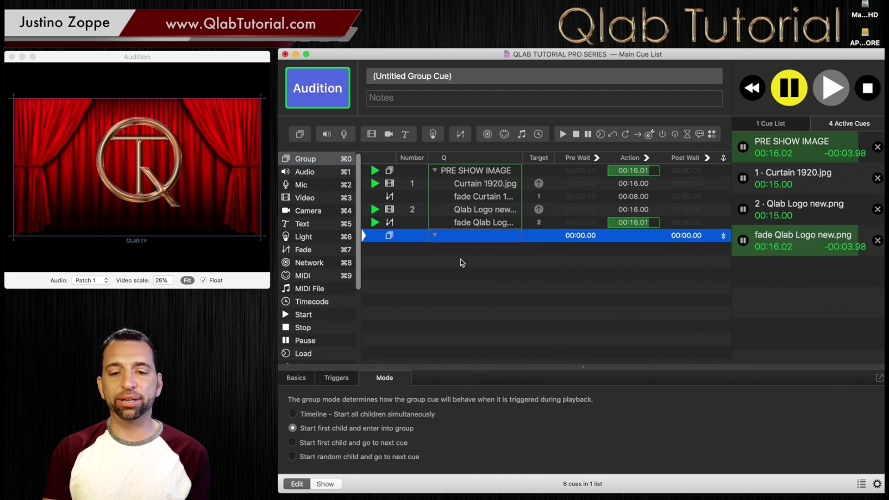
double_click(465, 236)
type("F")
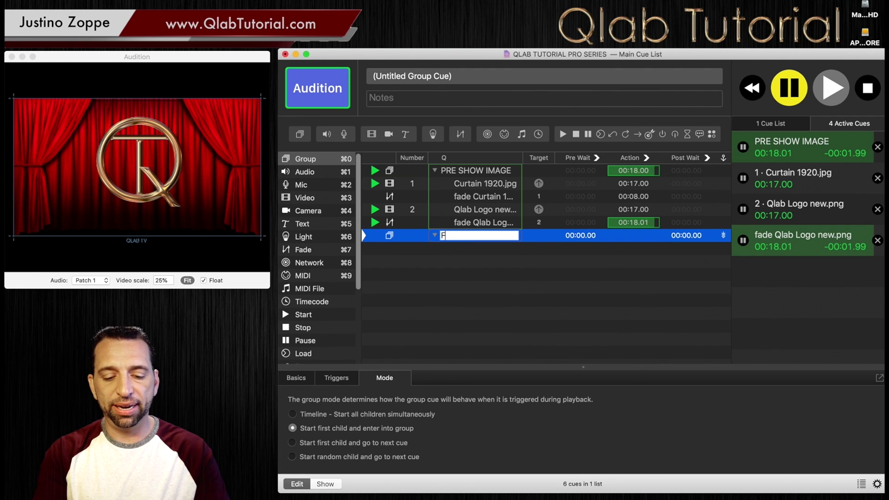
type("ADE OUT GROUP")
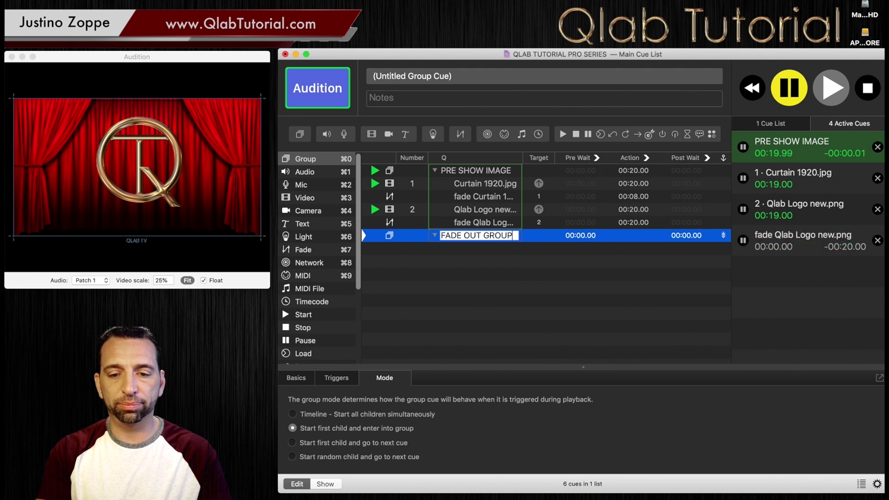
key("Return")
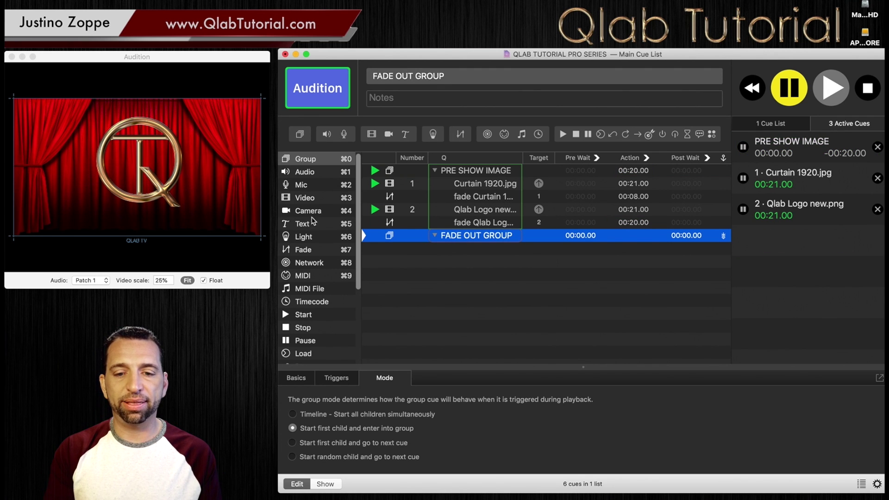
Duplicate the curtain and logo fade cues from PRE SHOW IMAGE and place the copies inside FADE OUT GROUP.
left_click(464, 200)
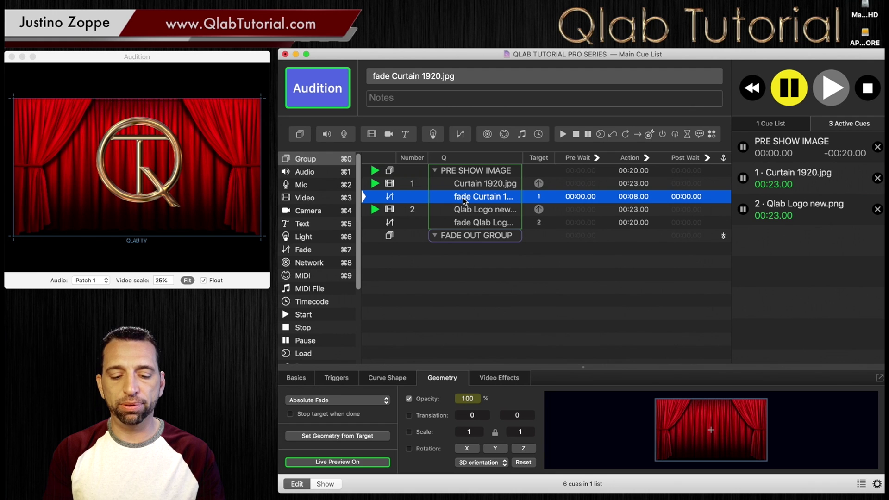
left_click(463, 223, "super")
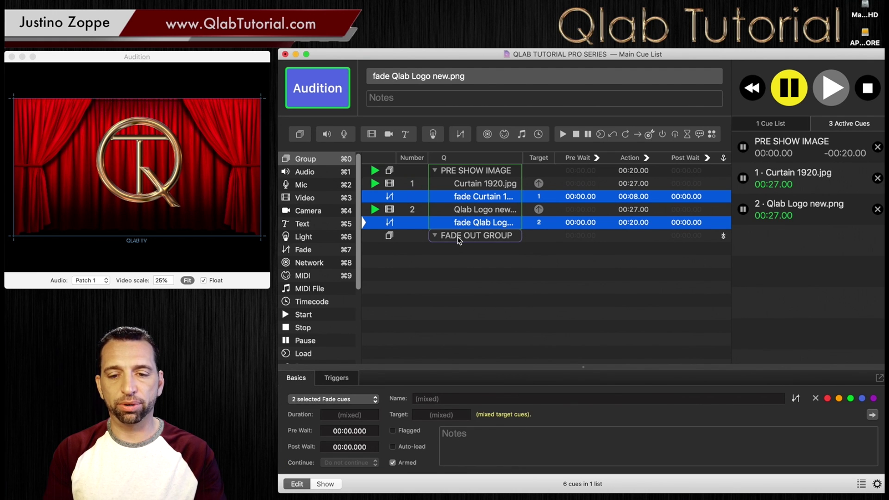
key("super+d")
left_click_drag(469, 237, 462, 269)
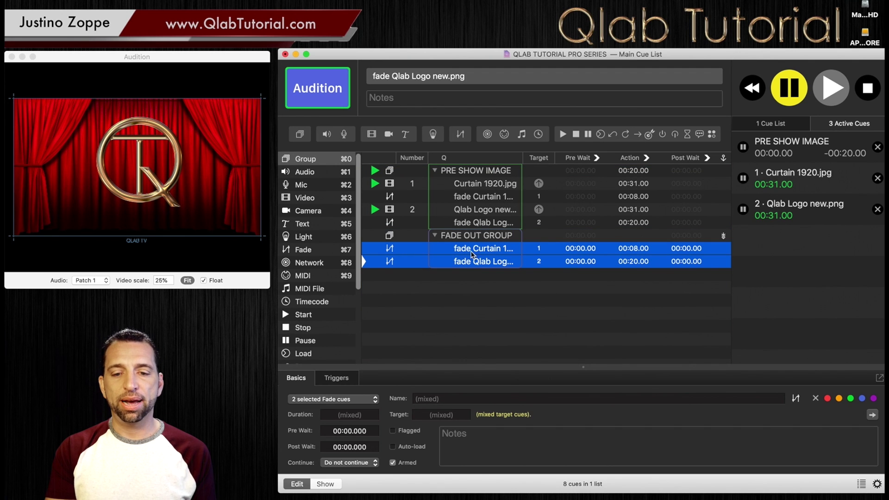
left_click(458, 289)
Set the opacity of both the curtain and logo fade cues in FADE OUT GROUP to 0%.
left_click(471, 250)
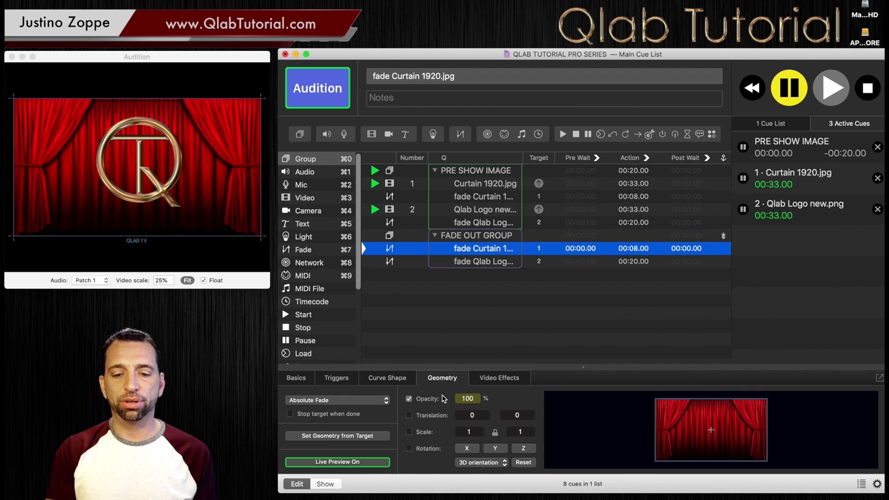
left_click(467, 398)
type("0")
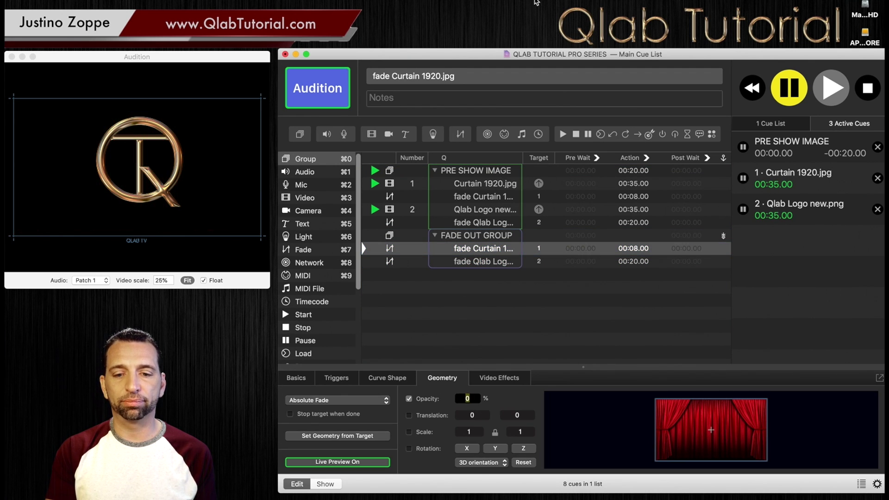
left_click(480, 262)
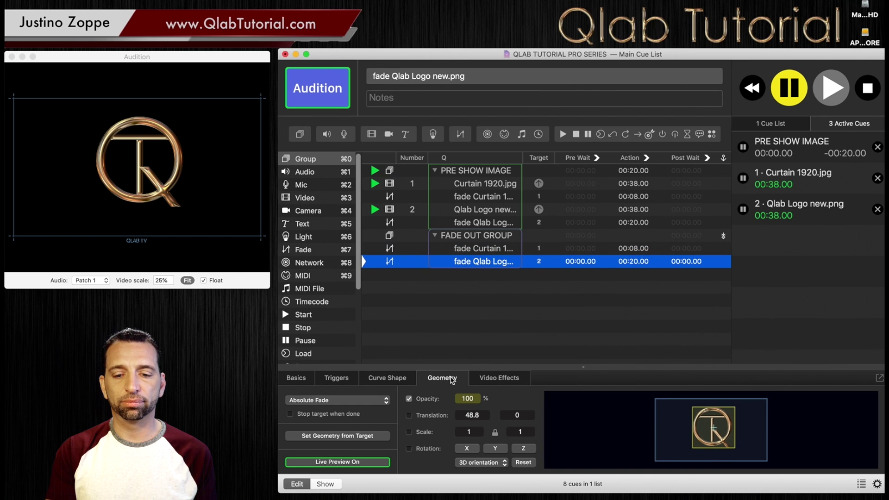
left_click(465, 399)
type("0")
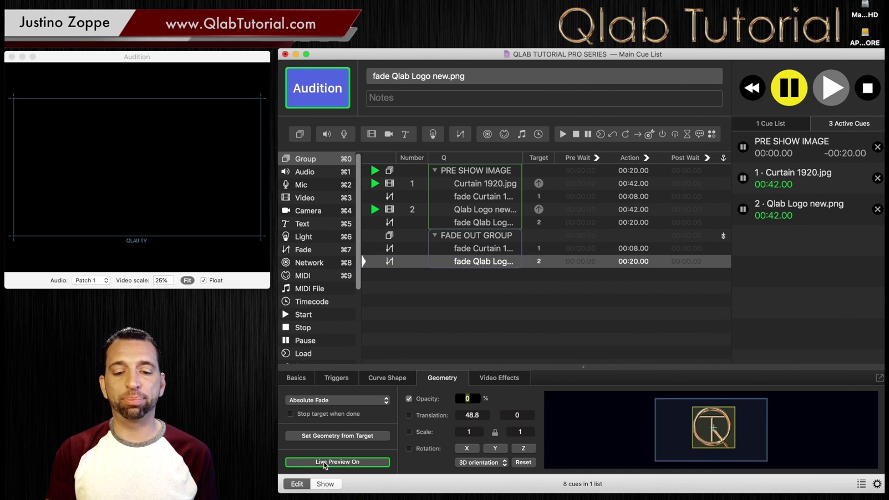
Stop all running cues and set the durations in FADE OUT GROUP to 5 seconds for the logo fade and 10 seconds for the curtain fade.
left_click(508, 319)
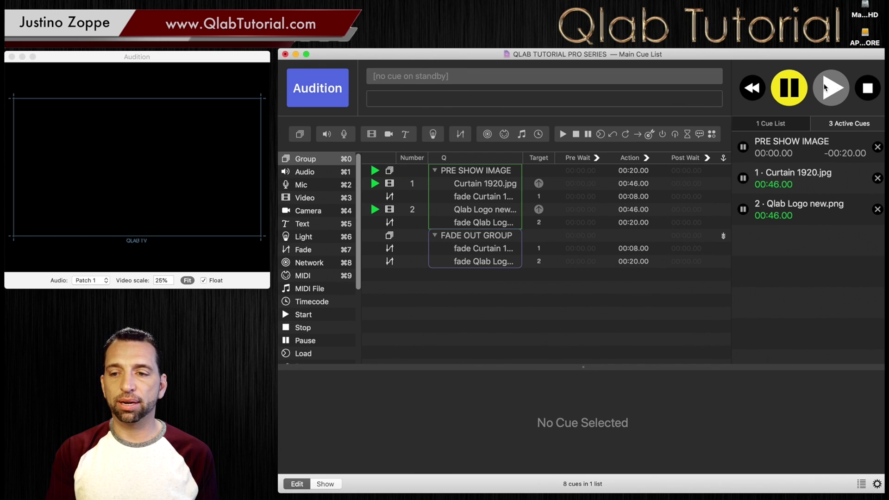
left_click(868, 88)
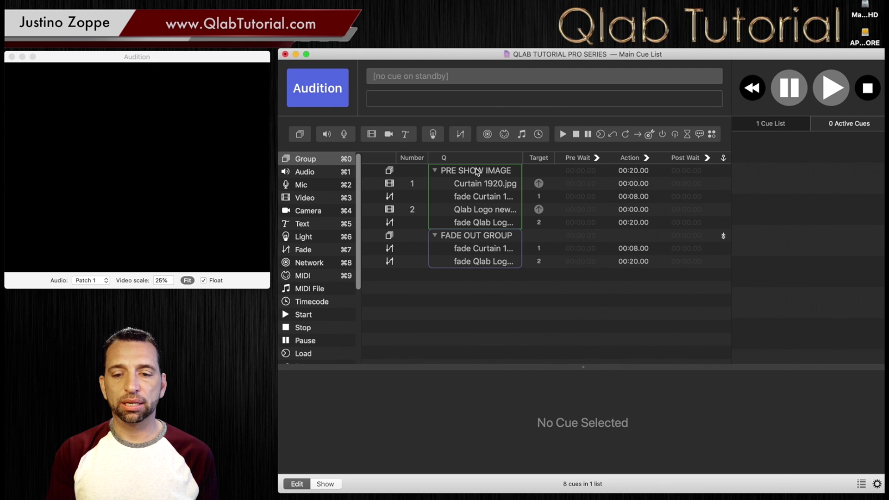
left_click(483, 262)
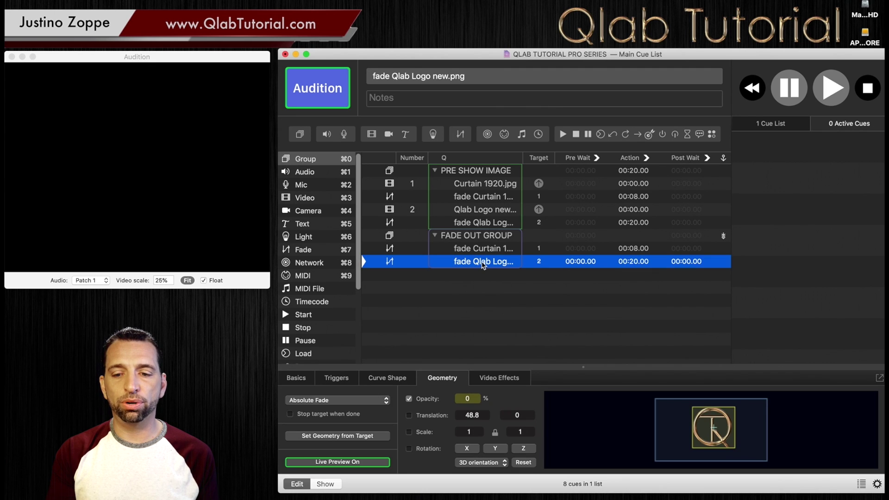
double_click(633, 261)
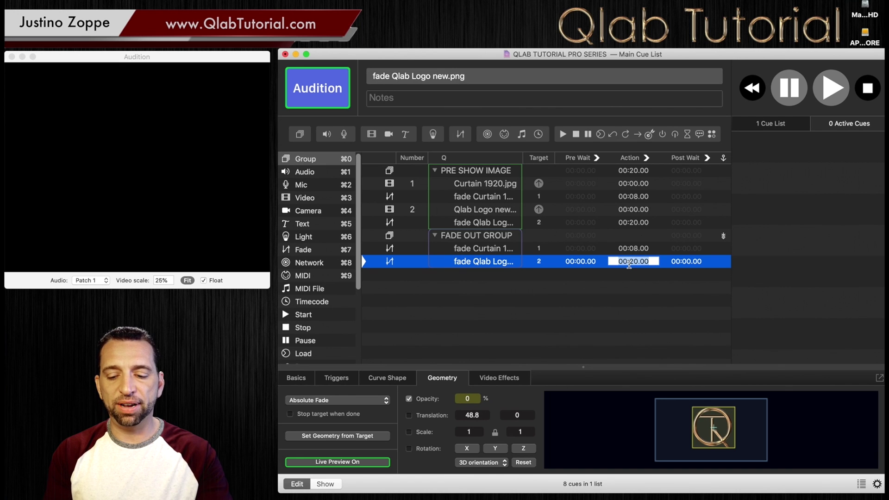
type("5")
key("Return")
double_click(634, 248)
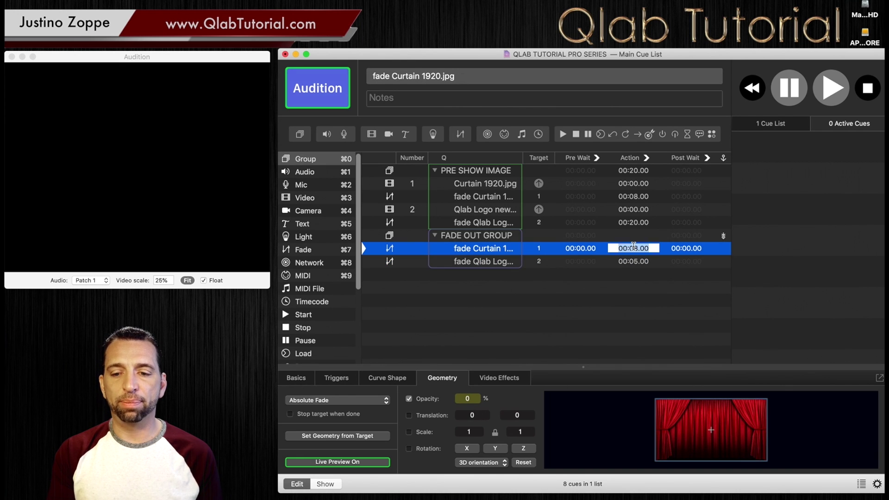
type("10")
key("Return")
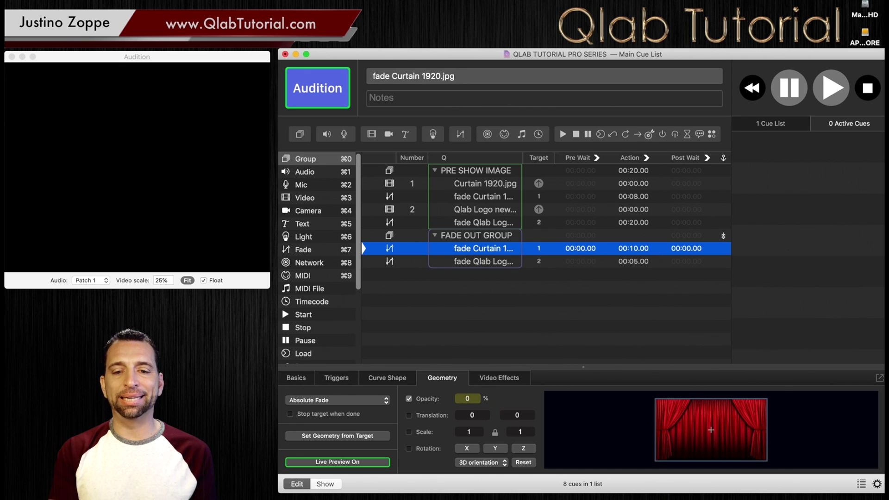
Play PRE SHOW IMAGE through its fade-in and start FADE OUT GROUP to preview the fade-out.
left_click(496, 171)
key("space")
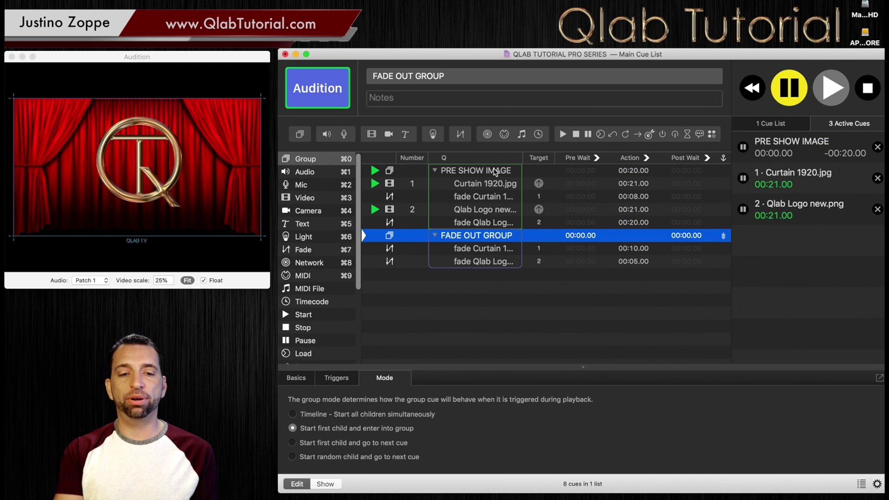
key("space")
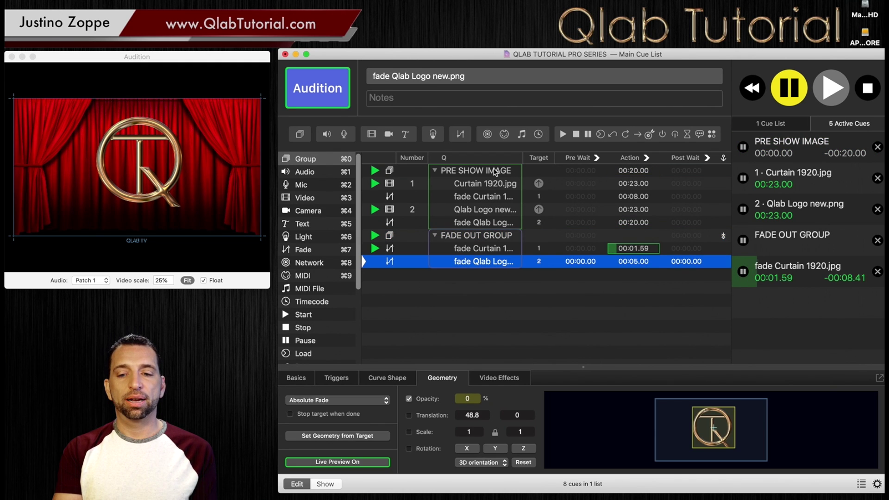
Set the FADE OUT GROUP mode to Timeline - Start all children simultaneously.
left_click(491, 241)
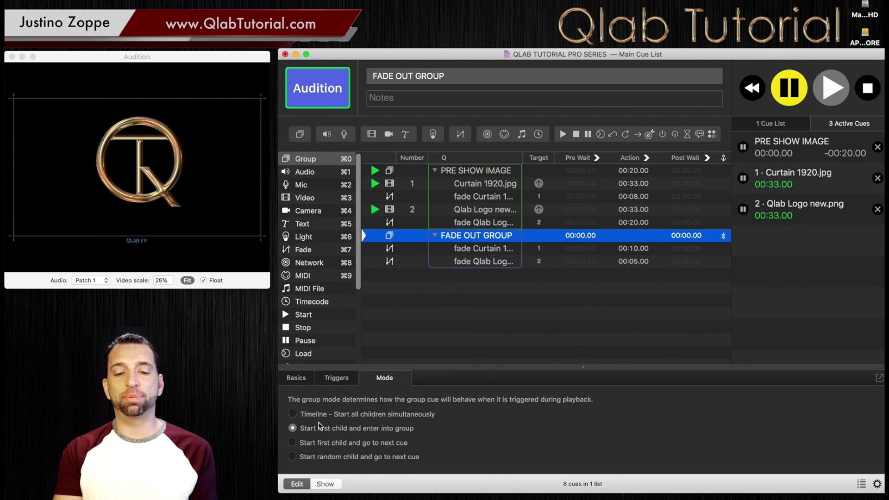
left_click(293, 414)
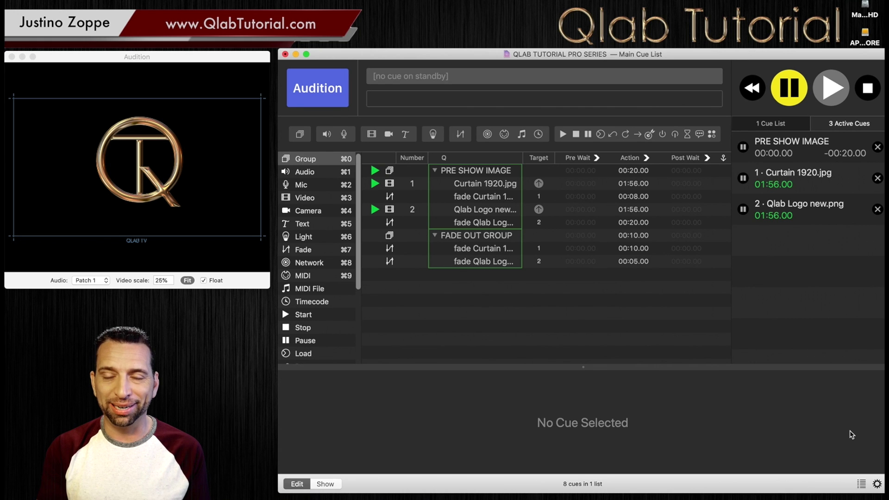
In the Group cue template settings, switch the mode to Start first child and enter into group, and back to Timeline - Start all children simultaneously.
left_click(877, 484)
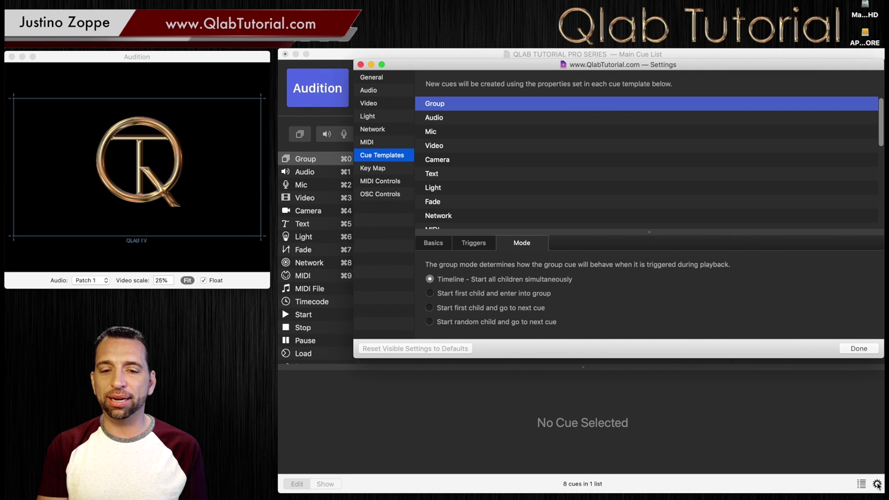
left_click(362, 143)
left_click(369, 158)
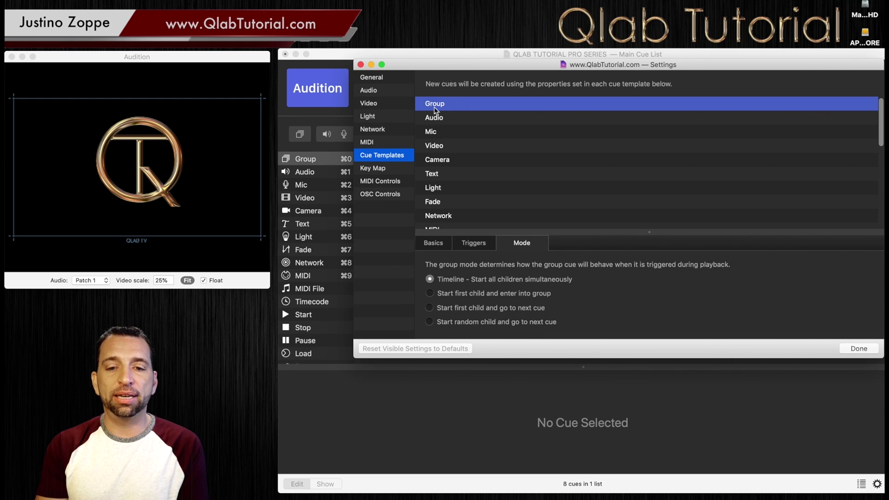
left_click(448, 106)
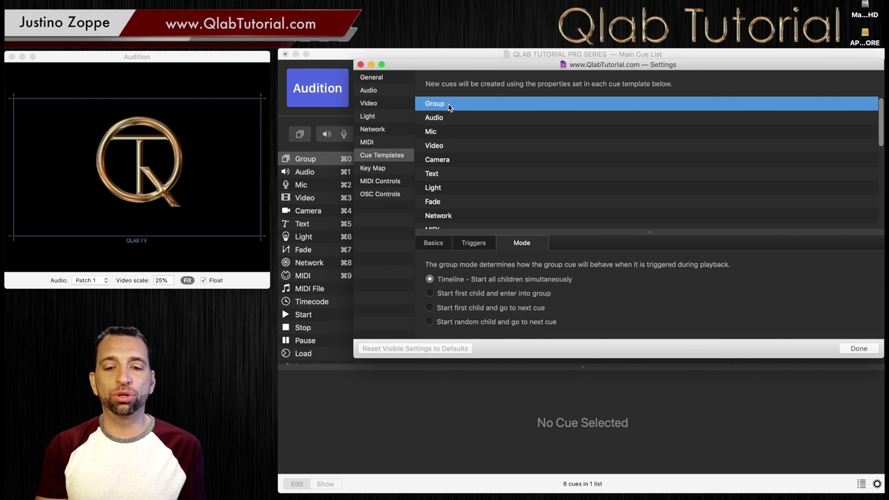
left_click(430, 294)
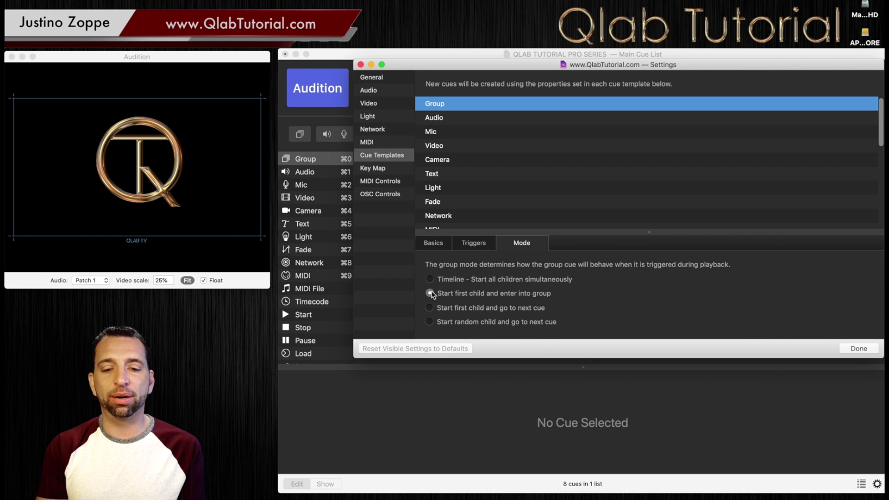
left_click(429, 280)
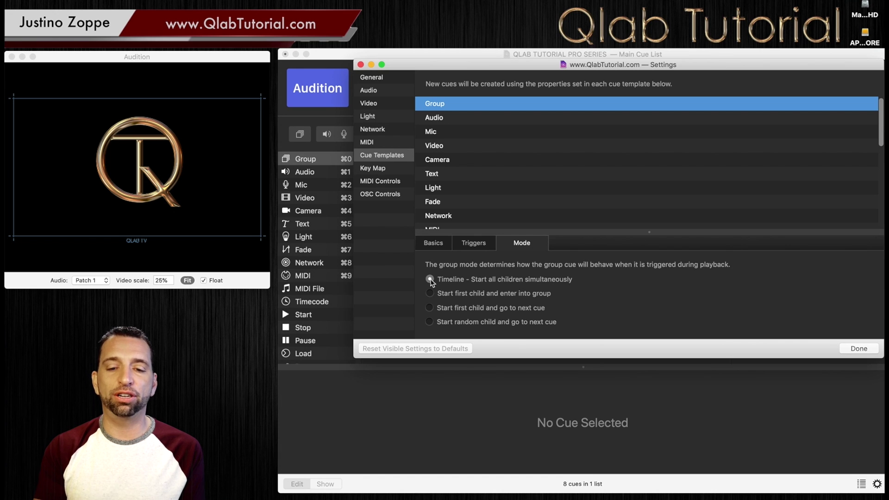
key("super+w")
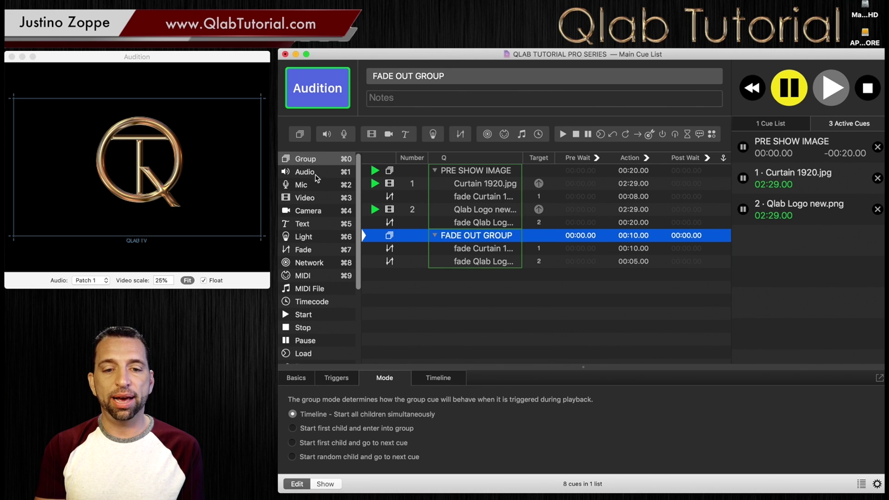
Add a test Group cue below FADE OUT GROUP to check its default mode, and delete it.
left_click(440, 287)
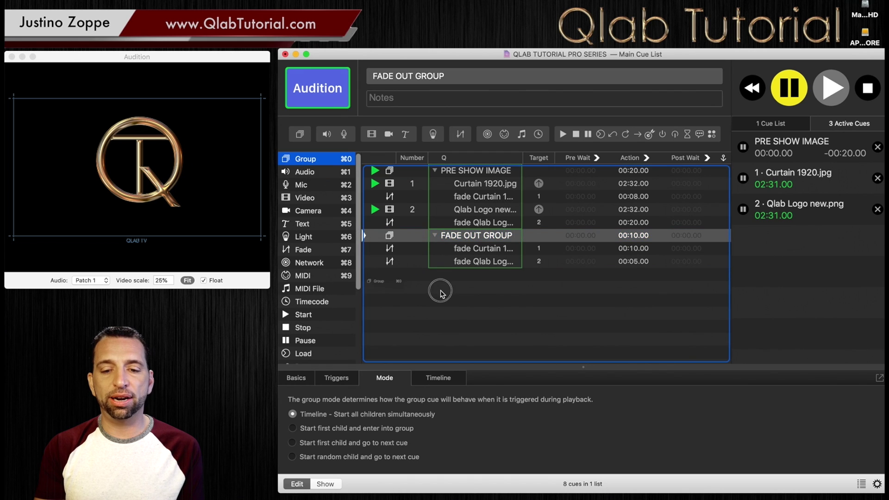
key("super+0")
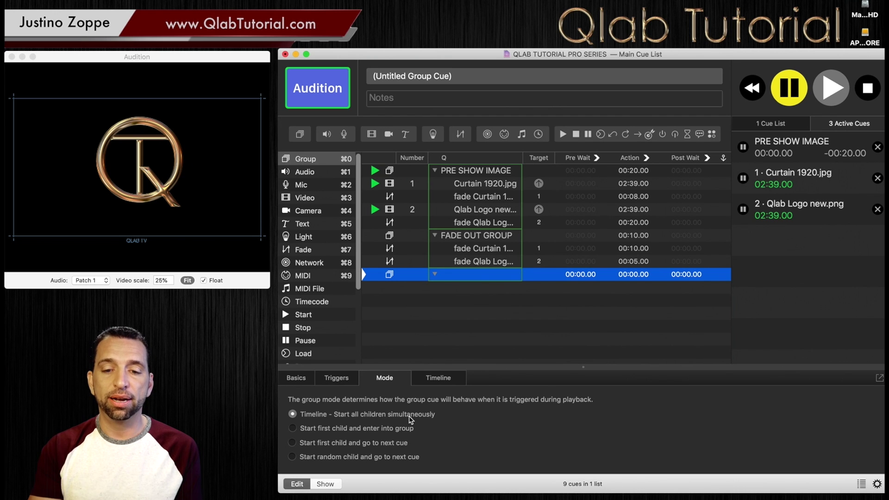
left_click(484, 324)
left_click(479, 276)
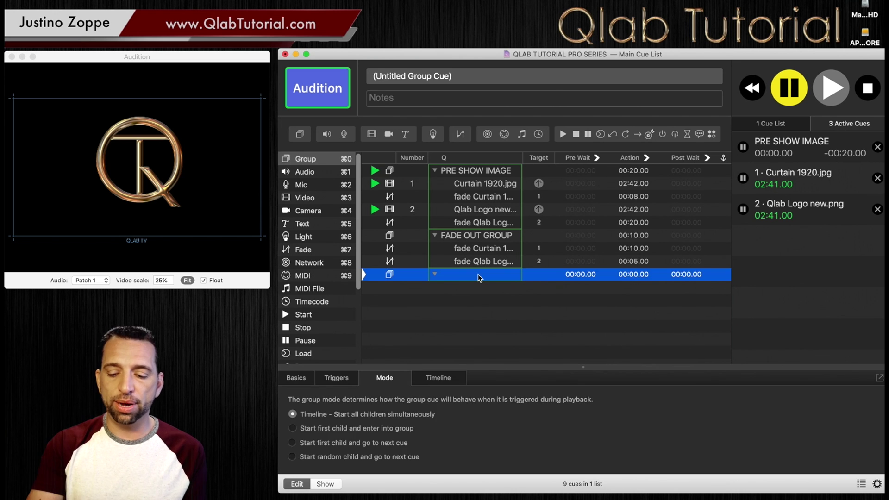
key("Delete")
Stop all running cues and replay the PRE SHOW IMAGE group from the start.
left_click(869, 88)
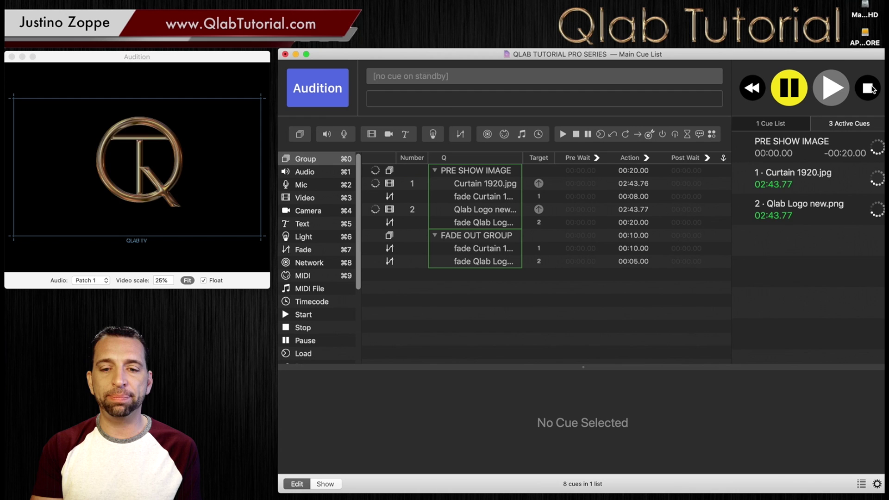
left_click(477, 172)
key("space")
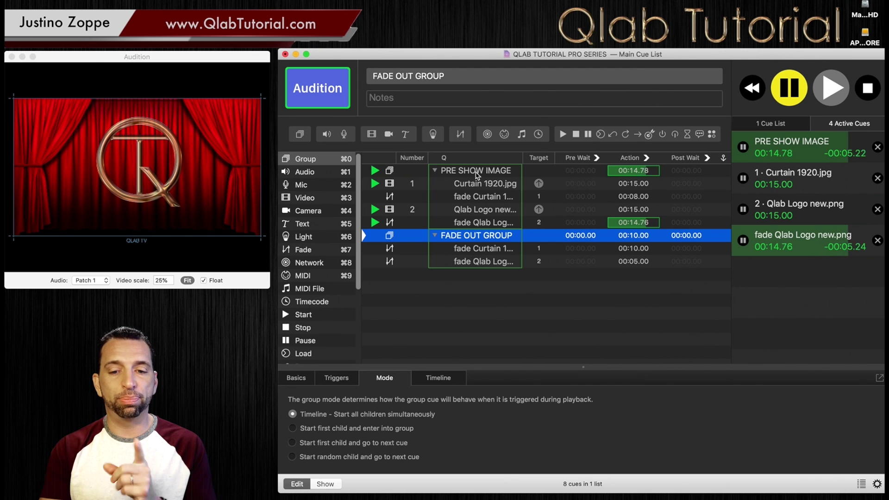
Enable Stop target when done for both the curtain and logo fade cues in FADE OUT GROUP.
left_click(479, 250)
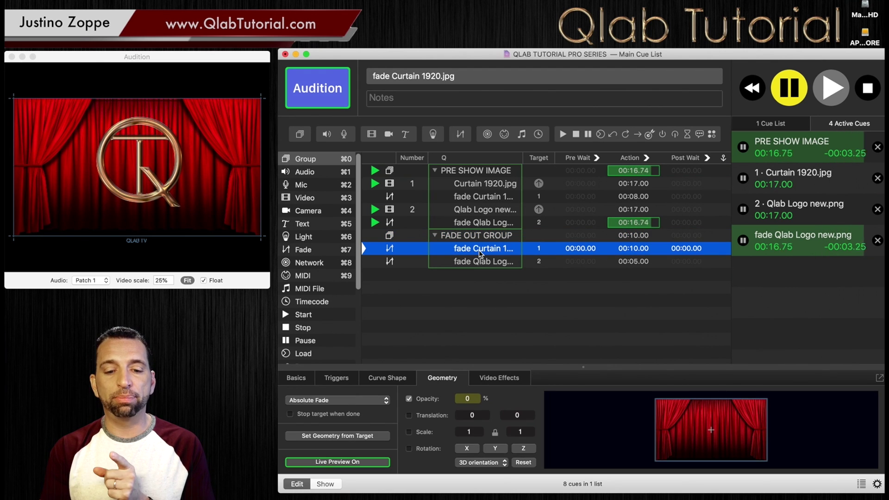
left_click(290, 414)
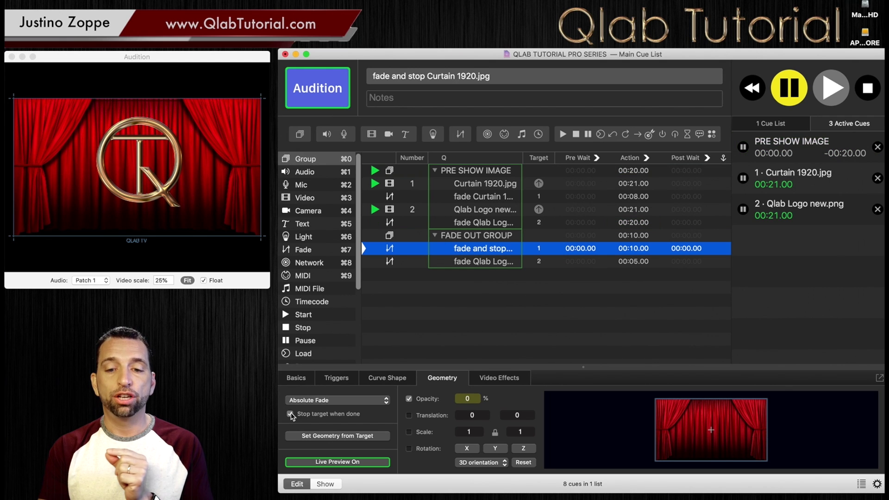
left_click(483, 263)
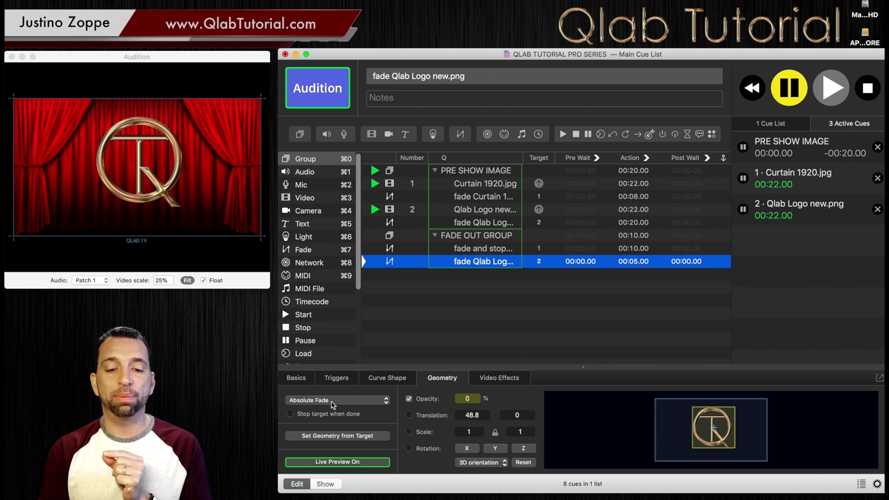
left_click(290, 414)
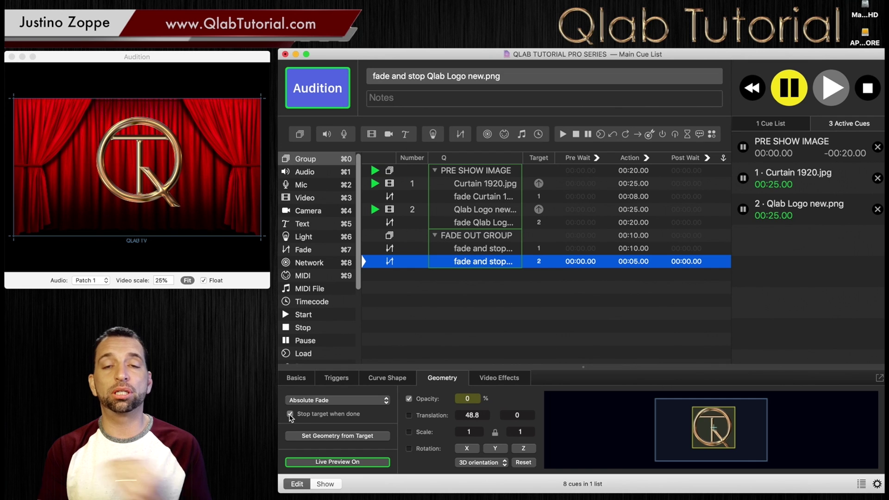
Play FADE OUT GROUP to preview the curtain and logo fading out together.
left_click(466, 238)
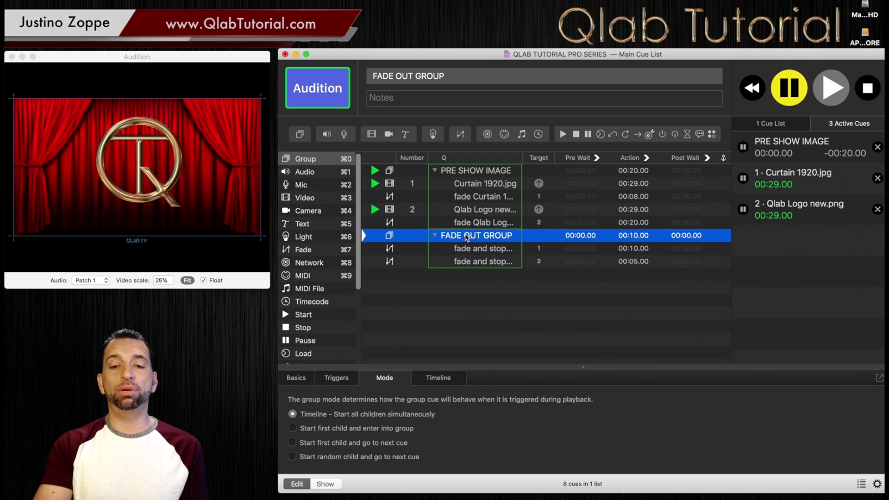
key("space")
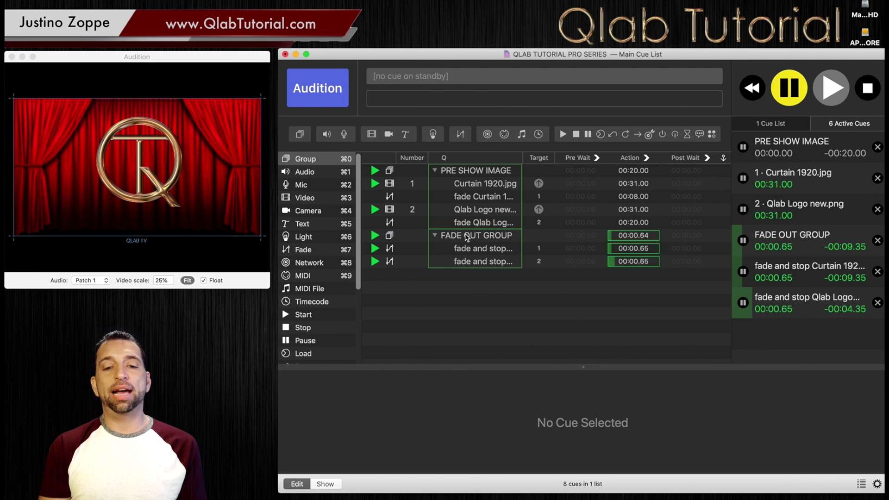